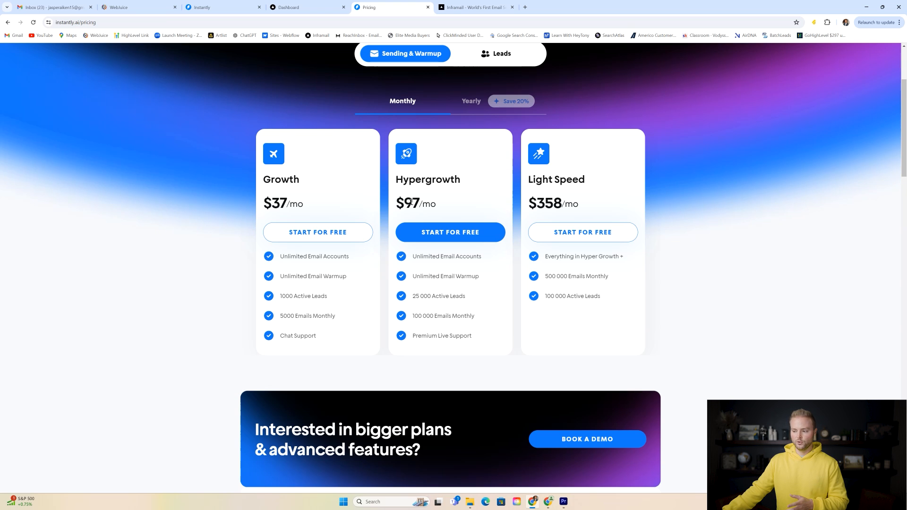
- Highlight the Hypergrowth plan's $97 monthly price on Instantly's pricing page
drag(404, 203, 431, 204)
click(448, 191)
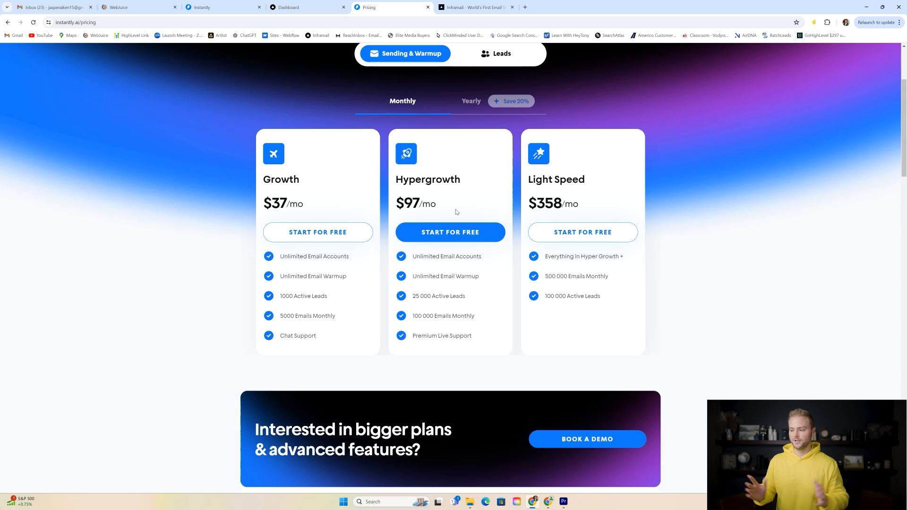
scroll(456, 212, up, 3)
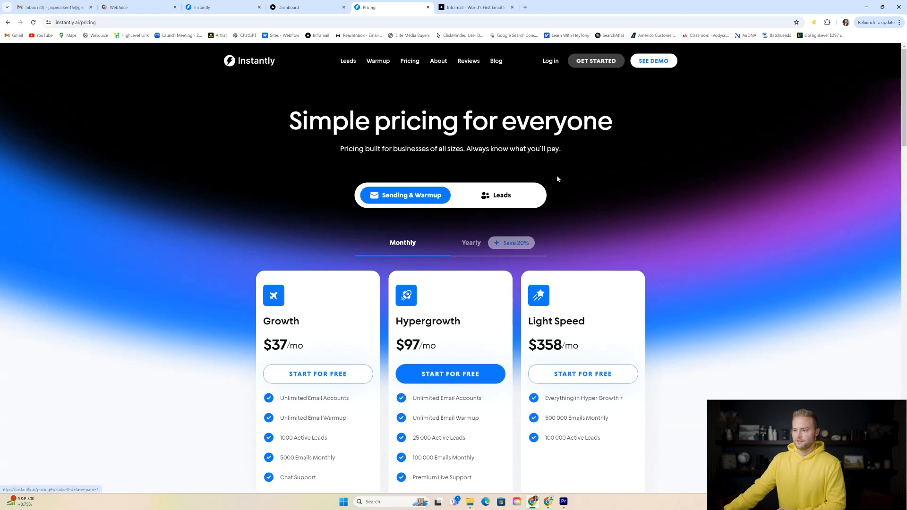
- Switch to Inframail and scroll to the pricing section, highlighting the $99 Unlimited Plan price
click(482, 8)
scroll(539, 125, up, 2)
scroll(539, 127, up, 6)
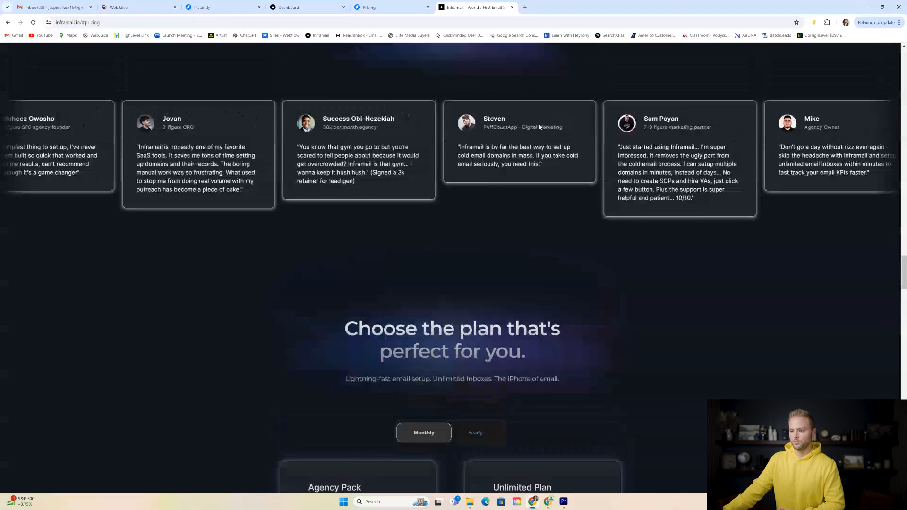
scroll(539, 127, down, 3)
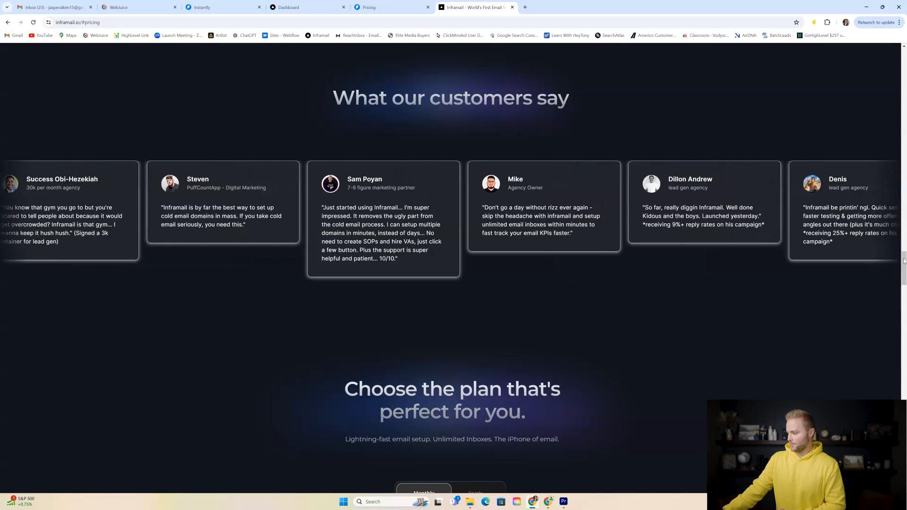
drag(904, 265, 905, 60)
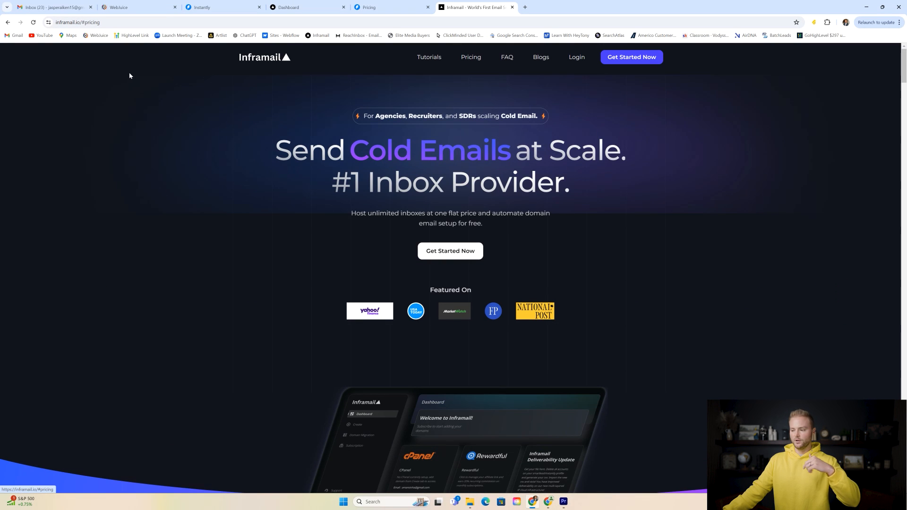
drag(904, 65, 871, 296)
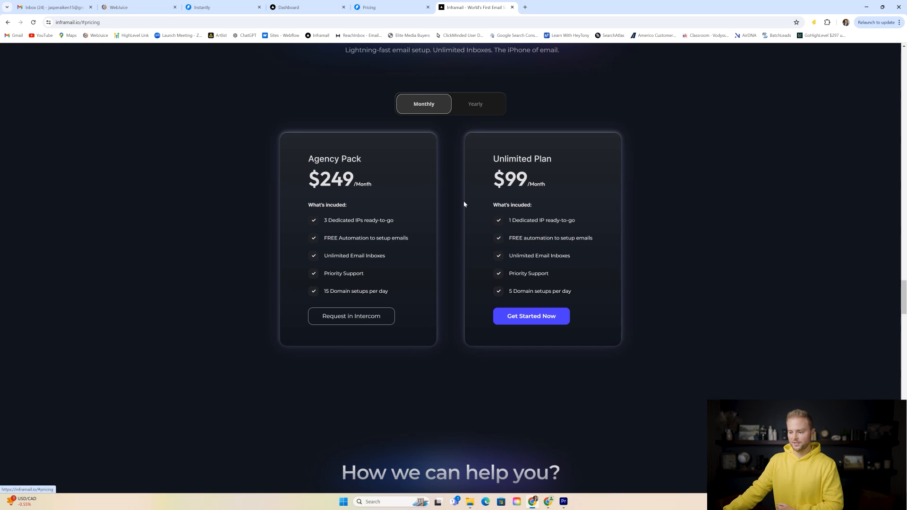
drag(505, 179, 552, 184)
click(566, 178)
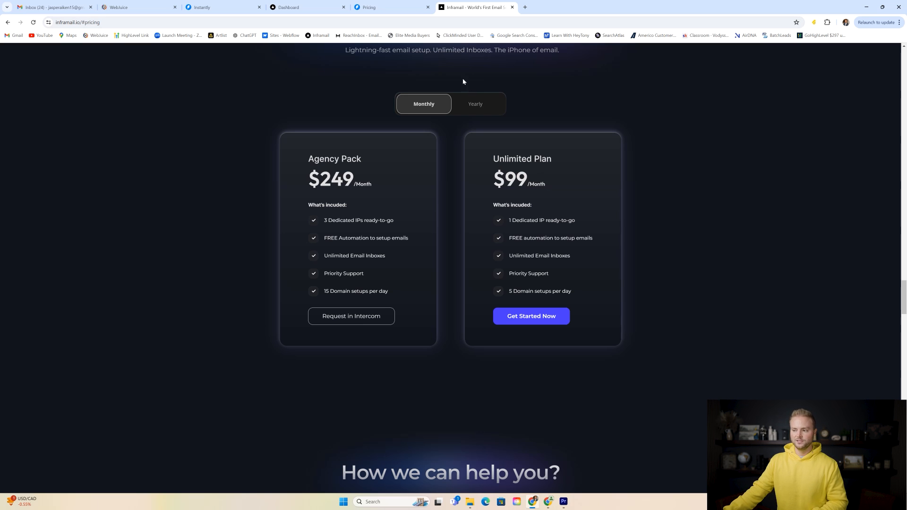
- Glance at Instantly's pricing again, then bring up the Inframail dashboard at app.inframail.io
click(392, 7)
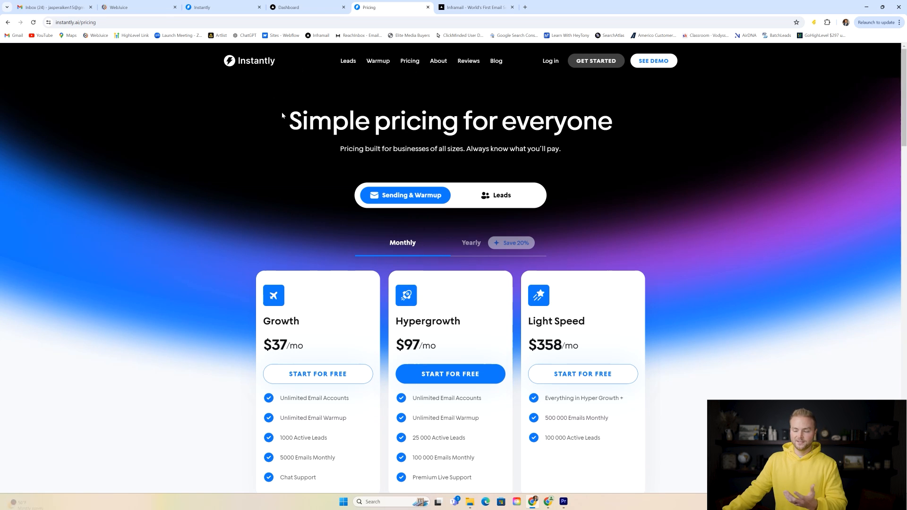
click(307, 8)
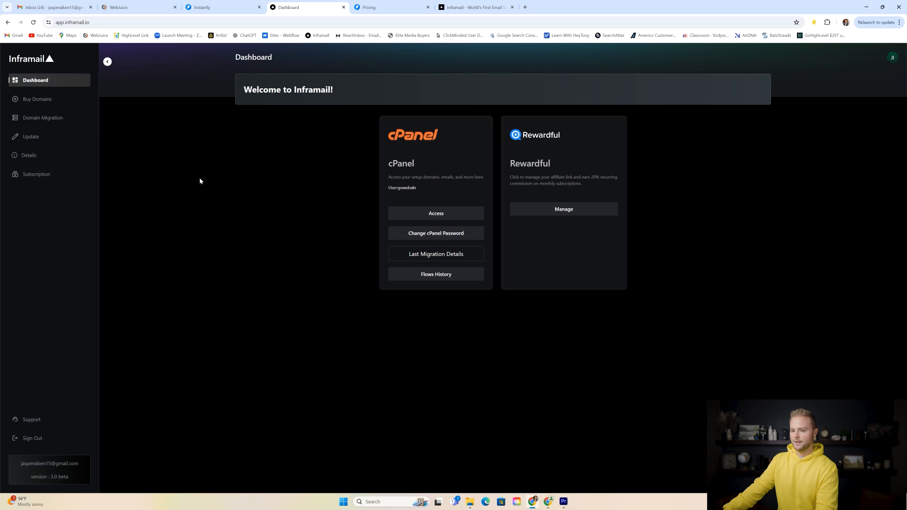
- Enter webjuicellc.com and gowebjuicellc.com under Buy Domains and proceed to purchase both
click(46, 103)
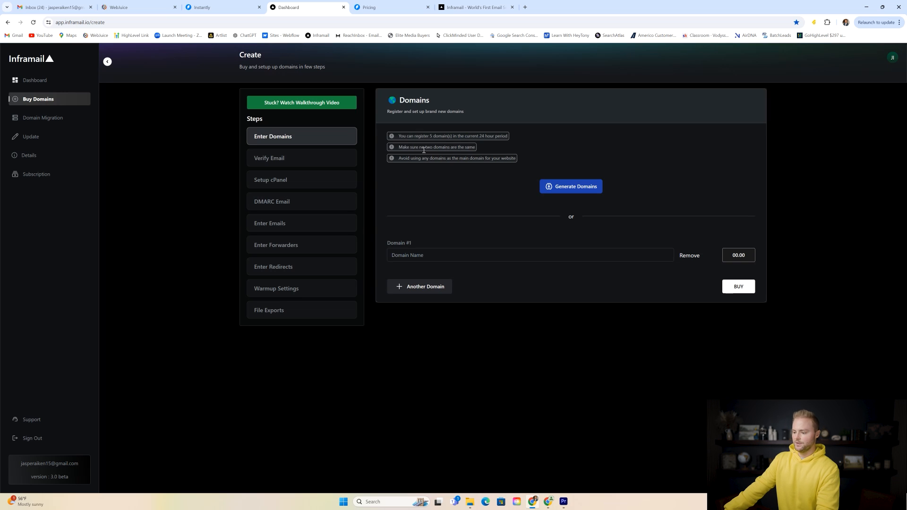
click(416, 257)
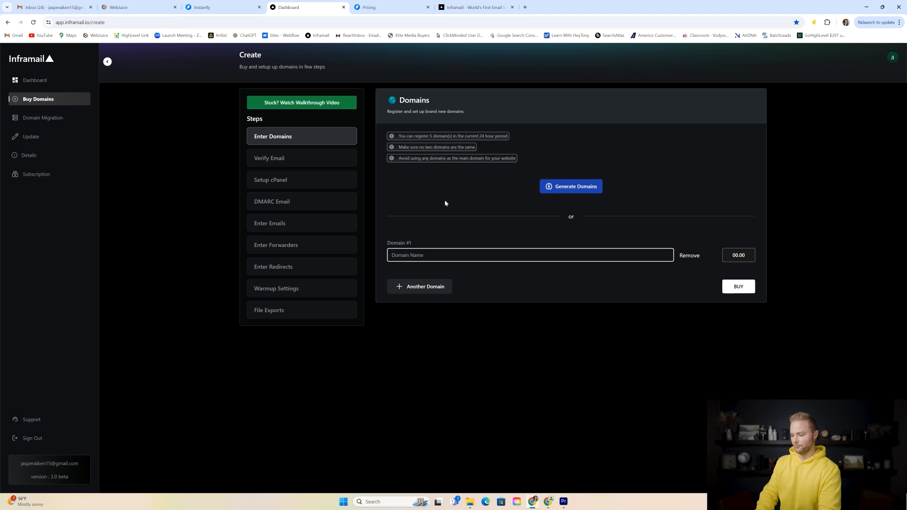
text(we)
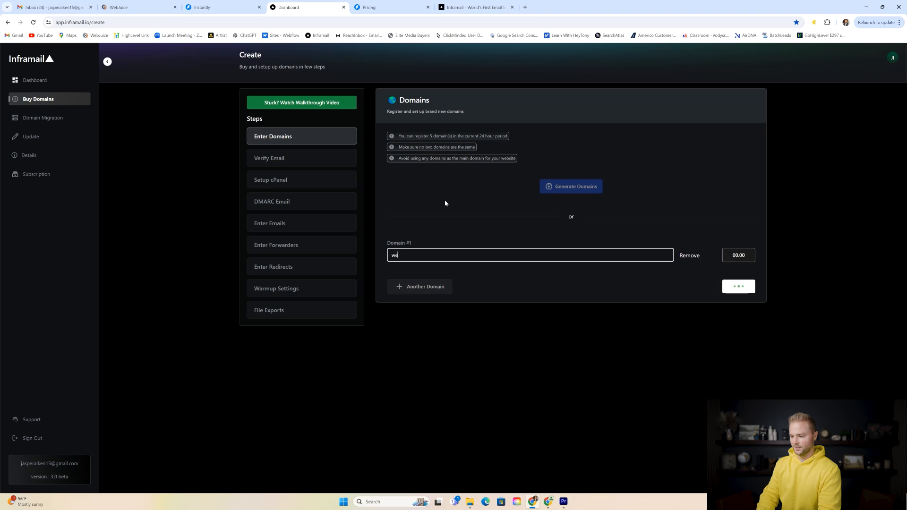
text(bjuicellc.com)
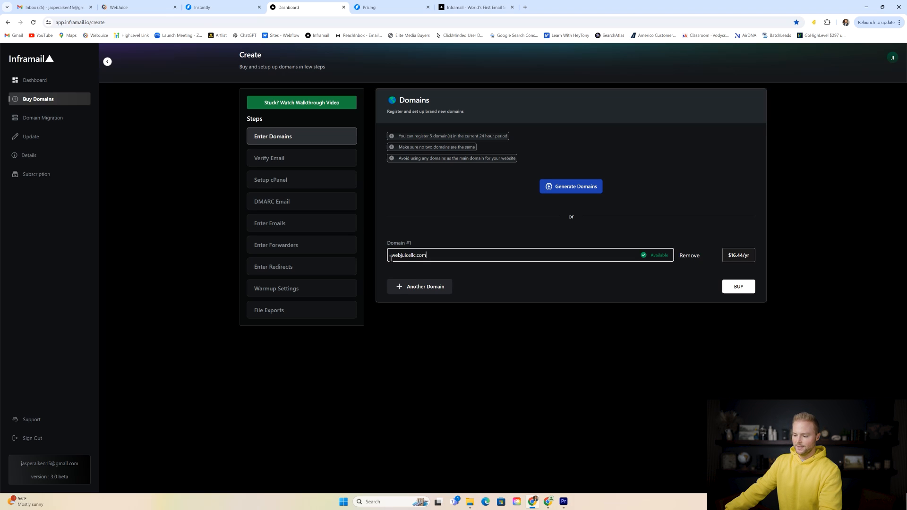
click(420, 285)
click(423, 285)
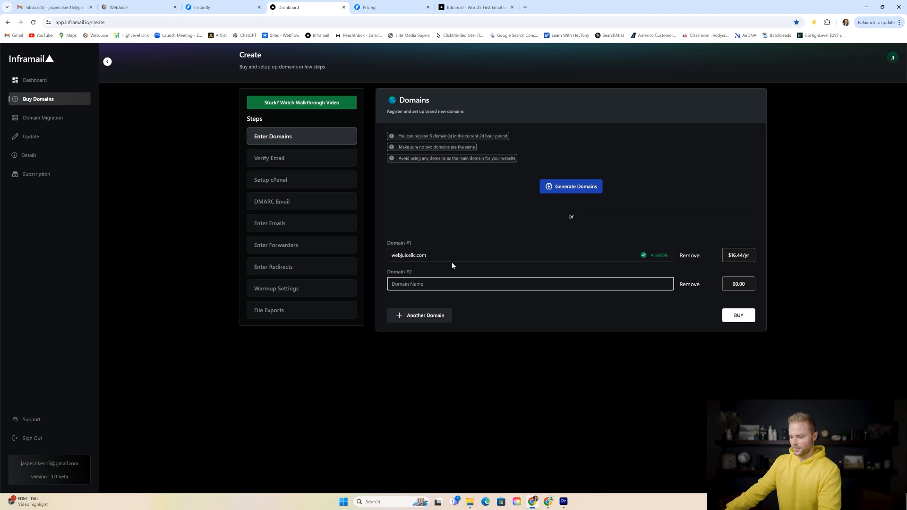
text(gowebj)
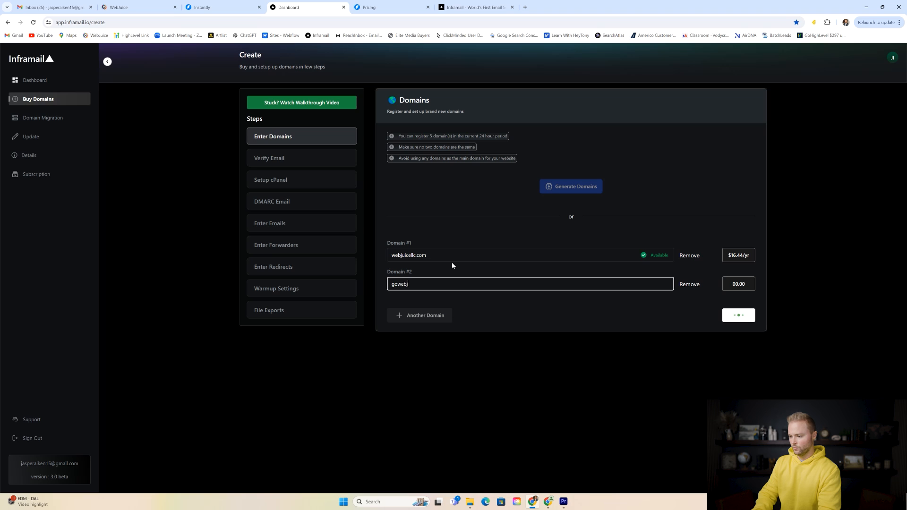
text(uicellc.com)
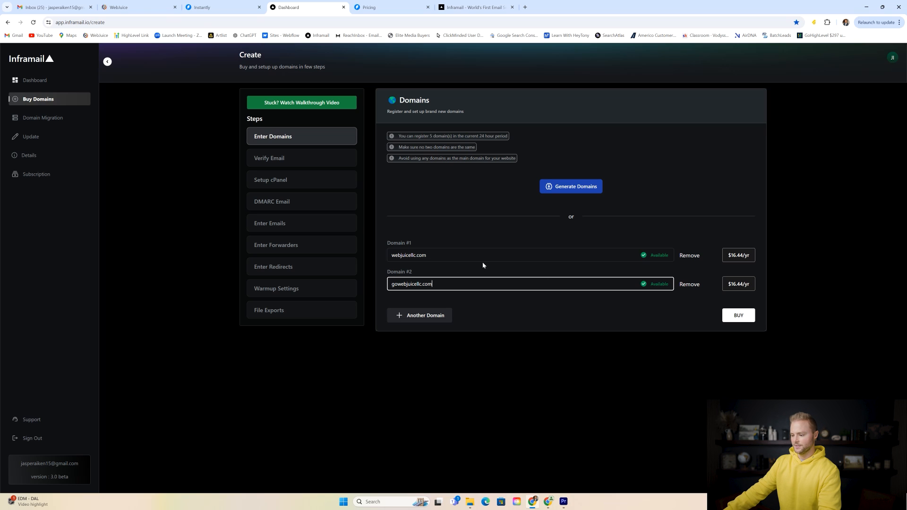
click(739, 315)
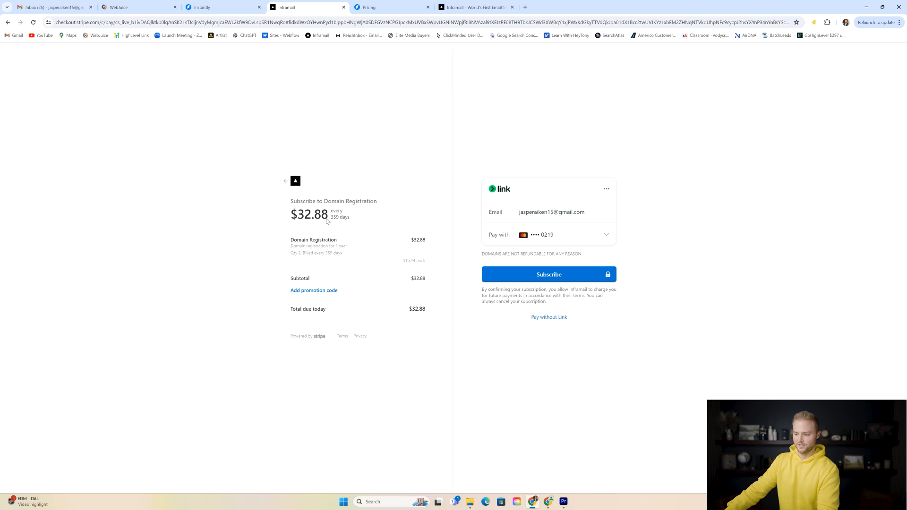
- Subscribe to the $32.88 domain registration using the saved card in Stripe Checkout
click(548, 276)
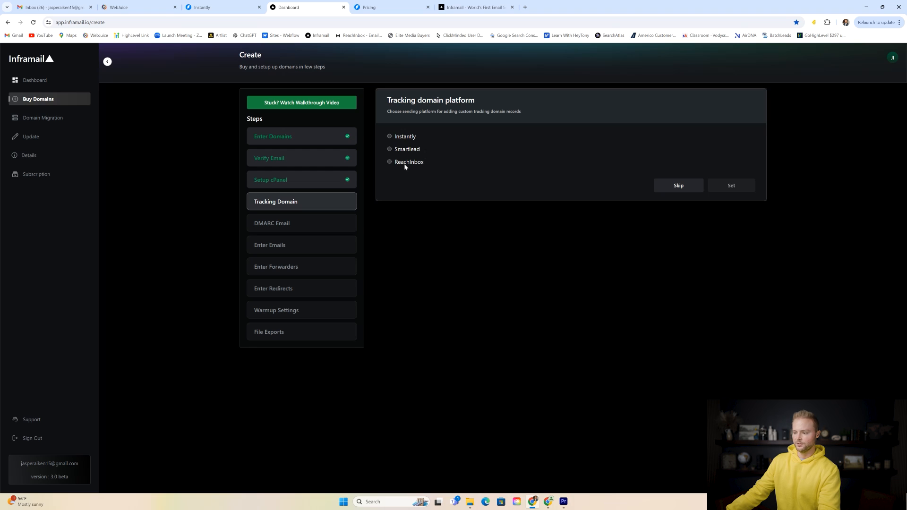
- Set Instantly as the tracking domain platform and continue to Inbox Creation
click(398, 139)
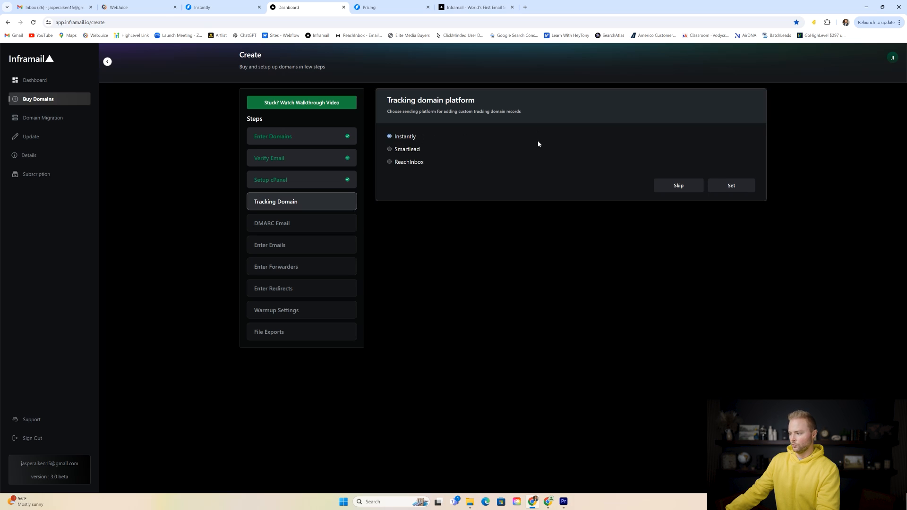
click(731, 186)
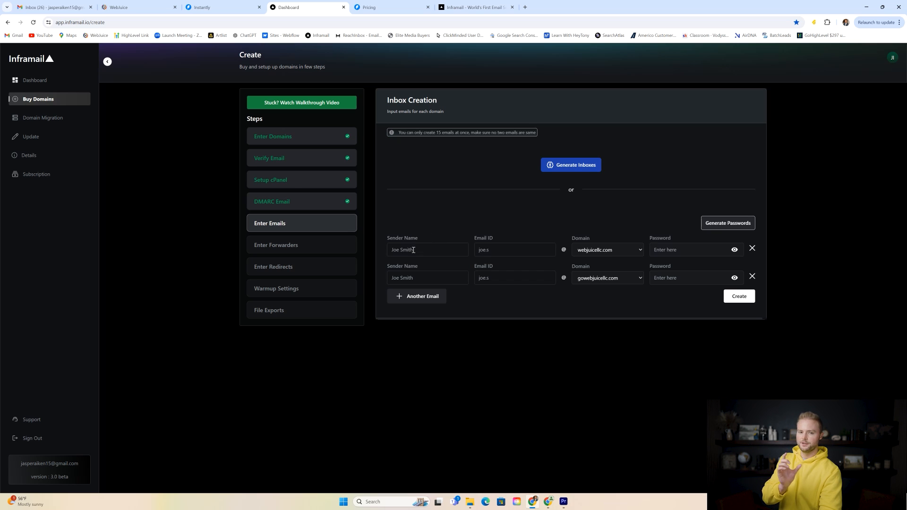
- Enter the first two sender names and add a third row, assigning webjuicellc.com to rows two and three
click(413, 250)
text(Jasper)
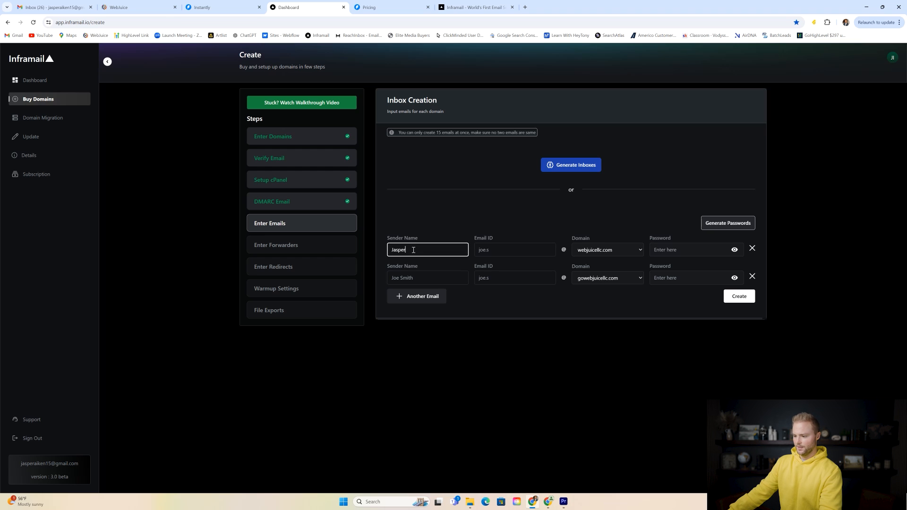
click(420, 279)
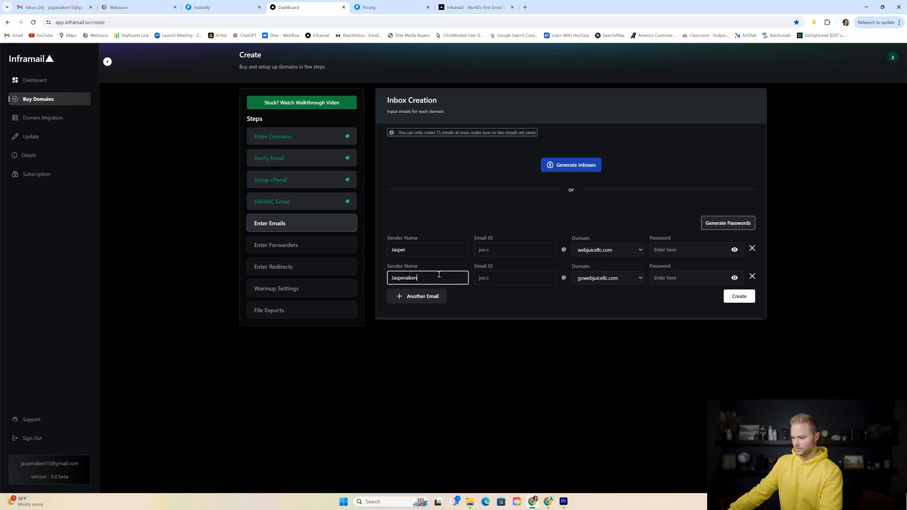
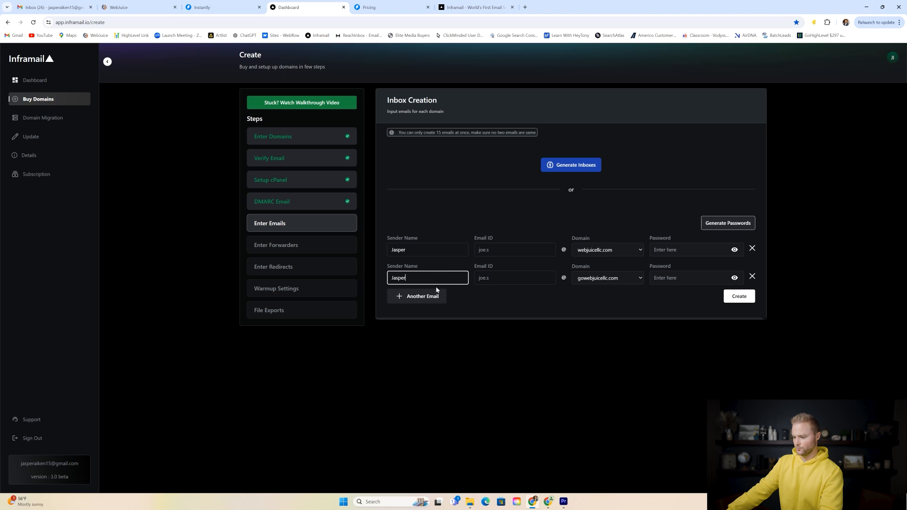
click(419, 297)
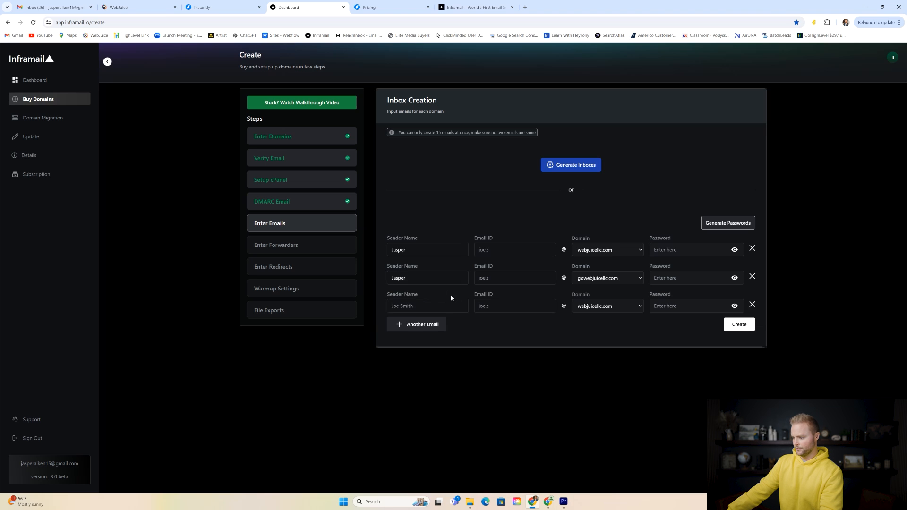
click(613, 283)
click(602, 294)
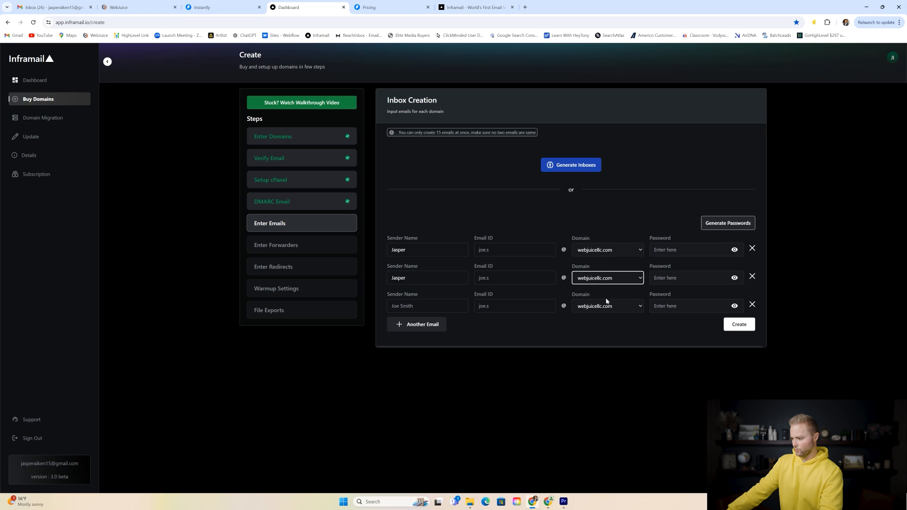
click(605, 306)
click(605, 313)
- Add fourth and fifth inbox rows and fill in sender names for rows two through five
click(431, 325)
click(429, 334)
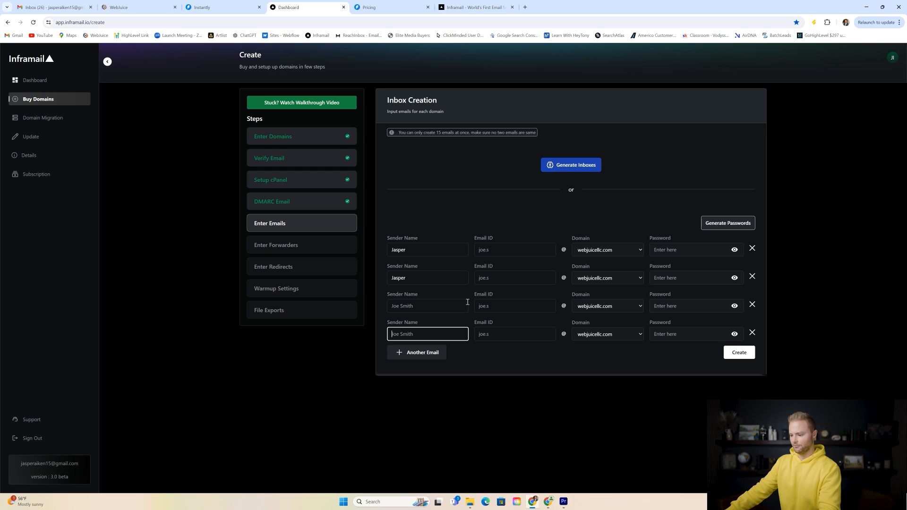
click(443, 352)
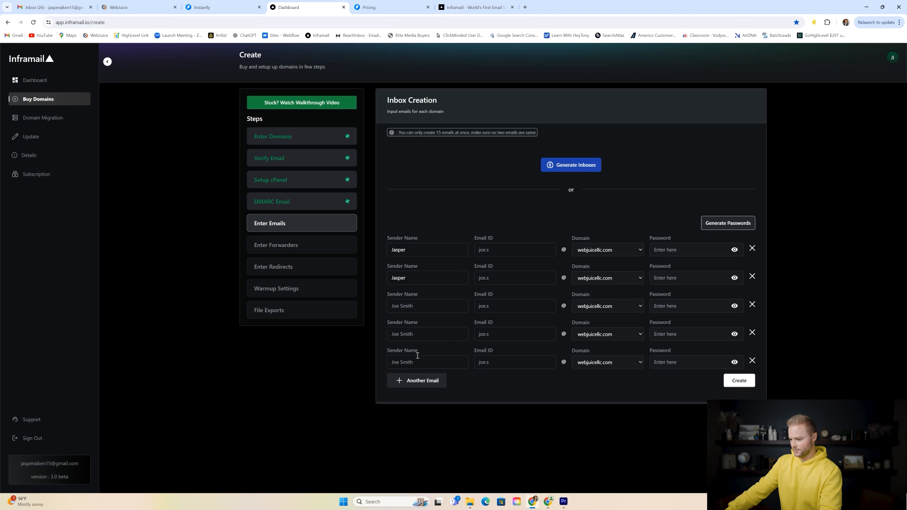
click(426, 280)
text(aiken)
click(418, 304)
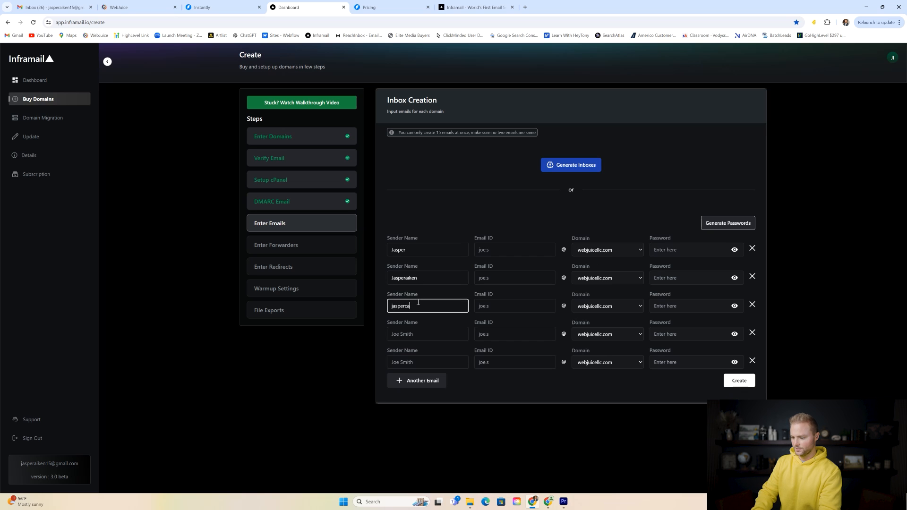
click(421, 330)
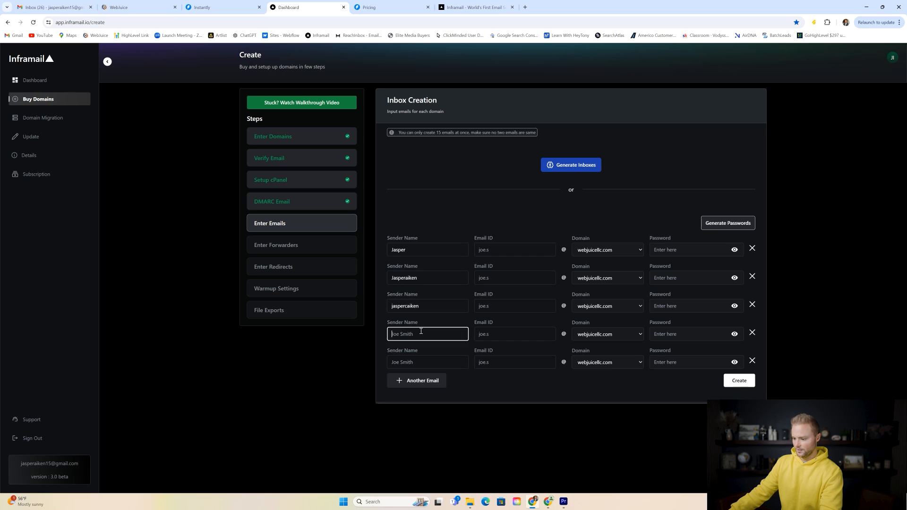
text(jaspera)
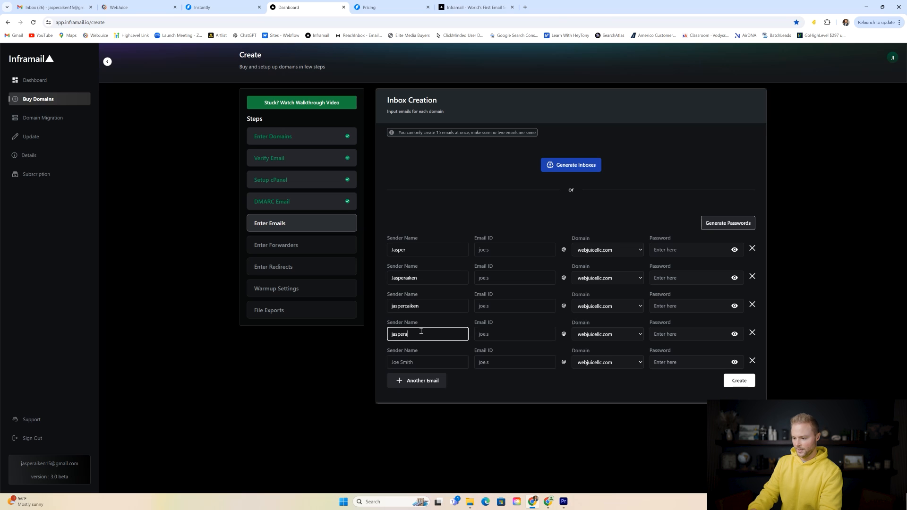
click(416, 361)
text(jasper)
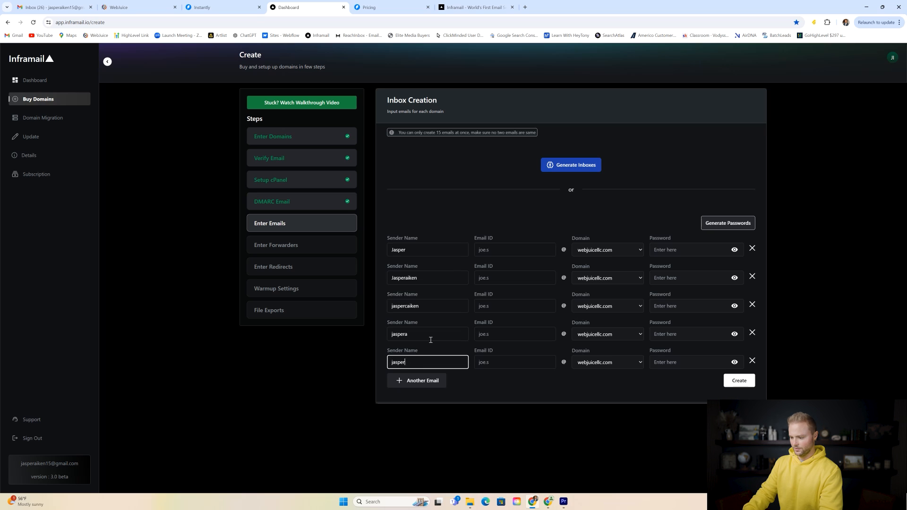
text(webjuice)
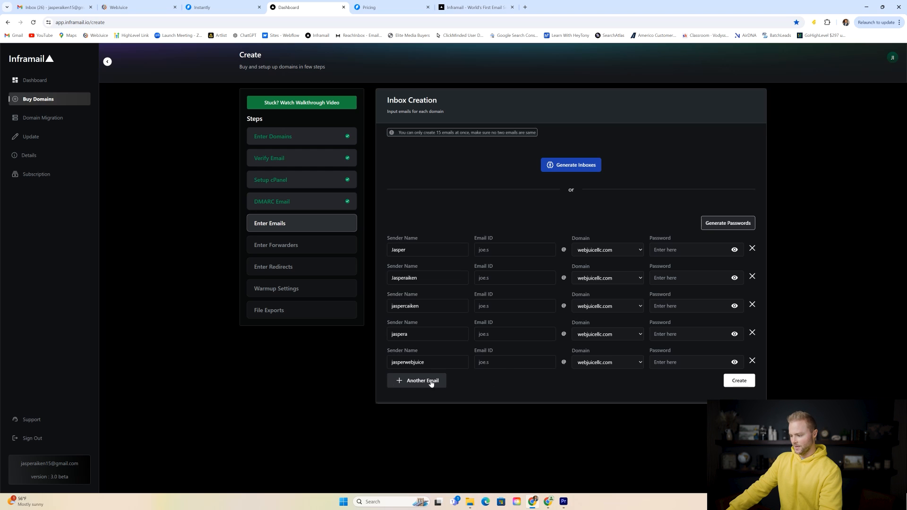
- Add five more inbox rows, each set to the gowebjuicellc.com domain
click(411, 384)
click(606, 392)
click(607, 407)
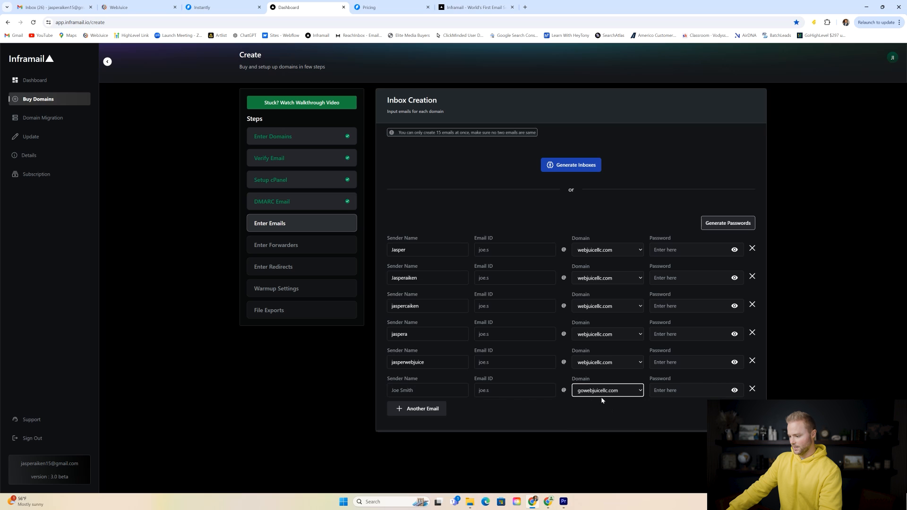
click(431, 409)
click(608, 418)
click(600, 435)
click(441, 437)
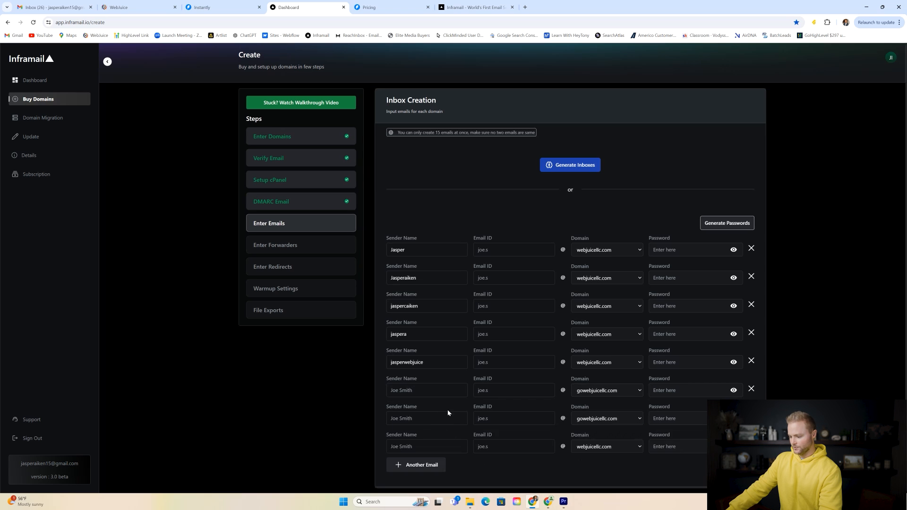
click(607, 446)
click(596, 463)
click(423, 466)
scroll(436, 429, down, 1)
click(608, 446)
click(597, 462)
click(451, 463)
scroll(465, 415, down, 1)
click(607, 446)
click(597, 463)
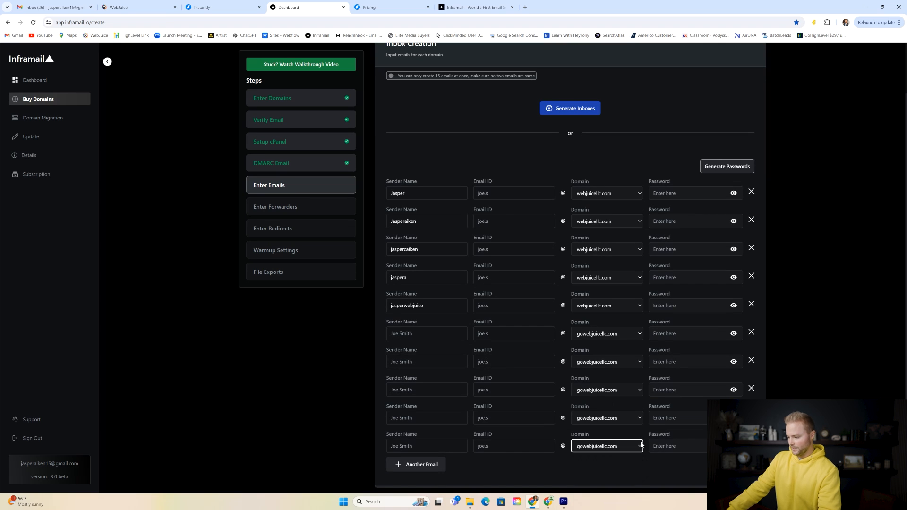
- Copy the first five sender names into the gowebjuicellc.com rows six through ten
double_click(409, 190)
key(ctrl+c)
click(416, 334)
key(ctrl+v)
click(415, 219)
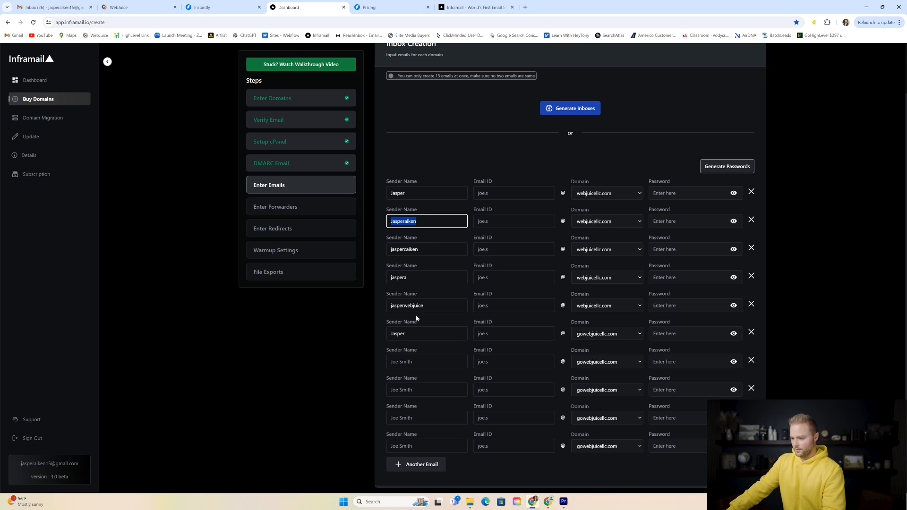
click(407, 362)
key(ctrl+v)
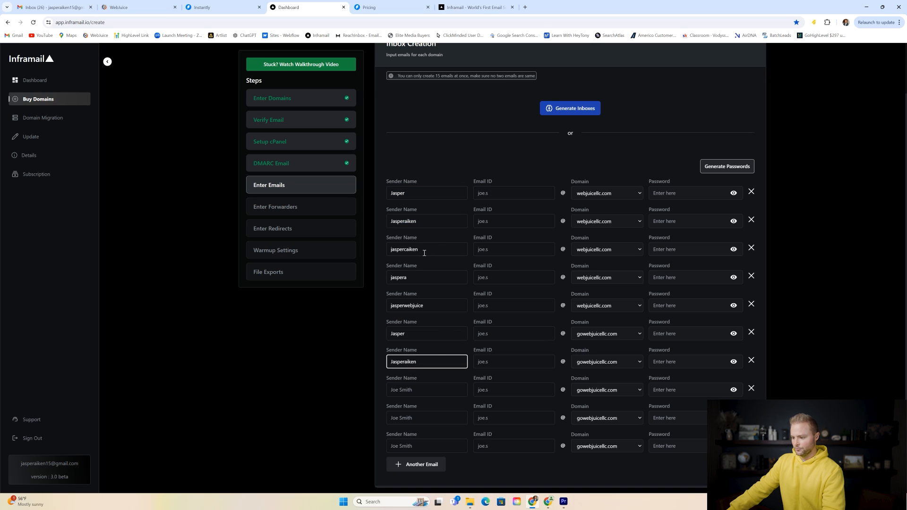
double_click(425, 250)
click(418, 391)
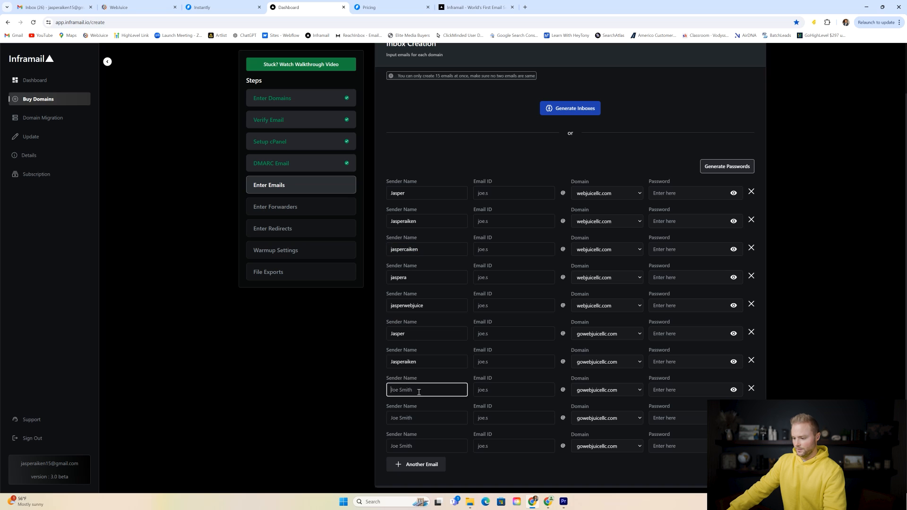
double_click(421, 306)
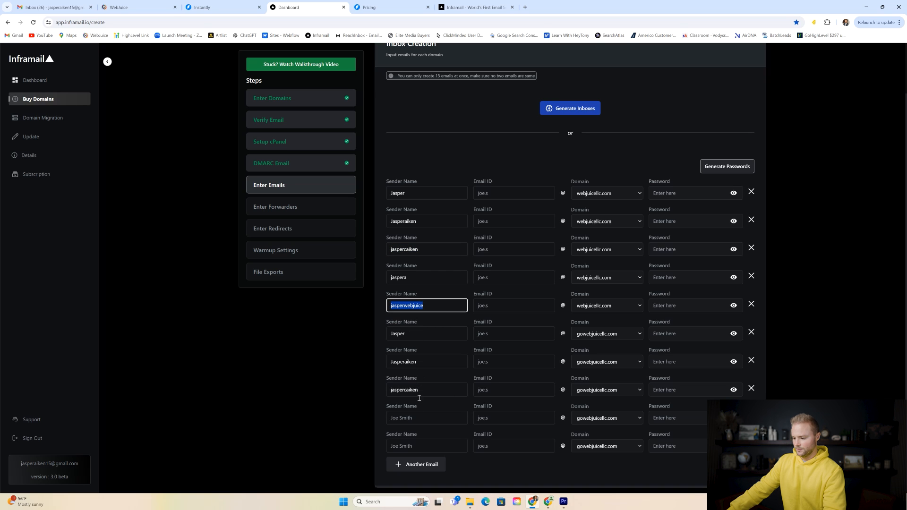
click(412, 416)
key(ctrl+v)
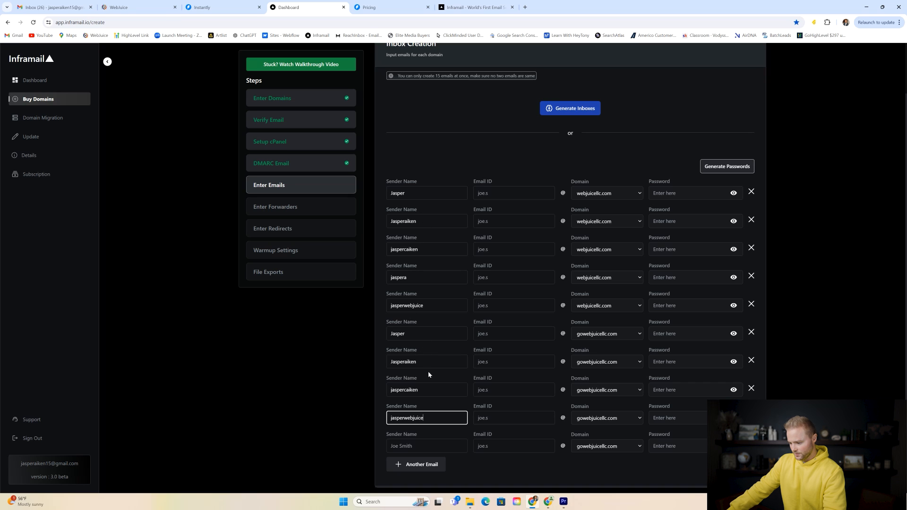
double_click(412, 279)
key(ctrl+c)
click(413, 449)
key(ctrl+v)
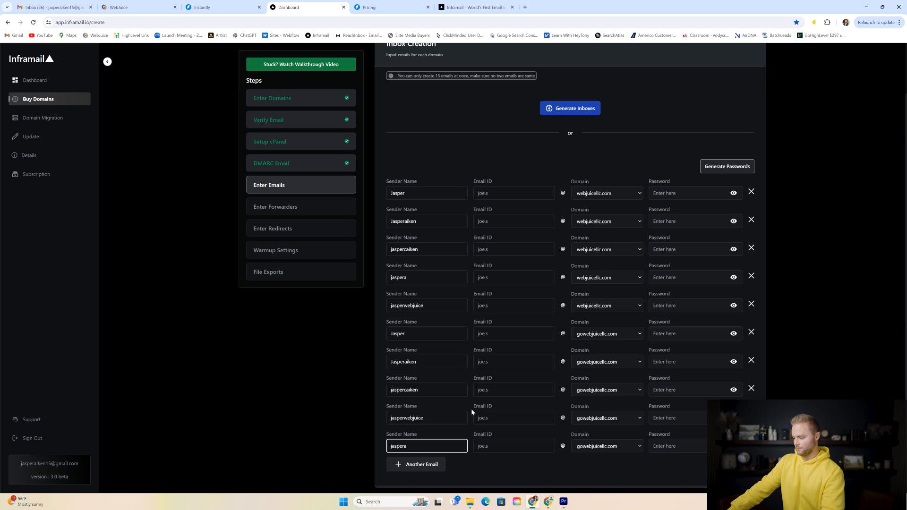
click(496, 193)
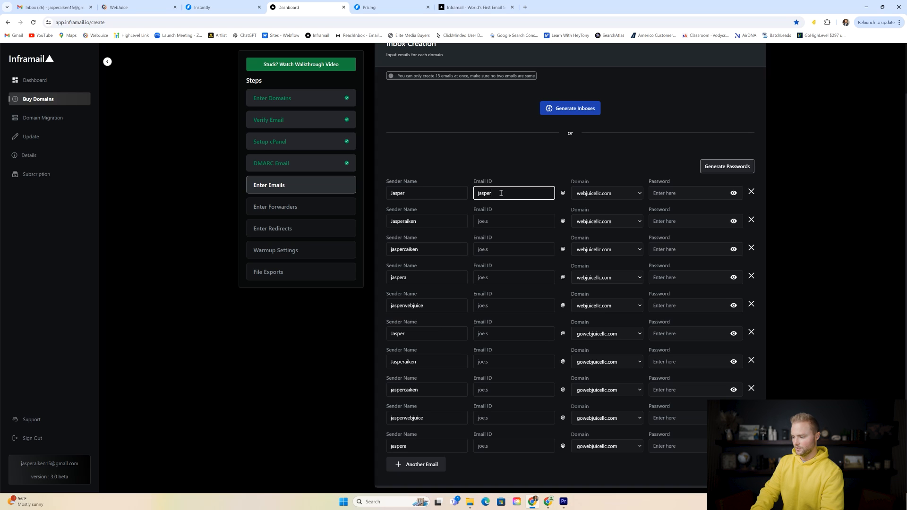
- Type unique Email IDs for the five webjuicellc.com inboxes, fixing a typo and a duplicate
click(494, 218)
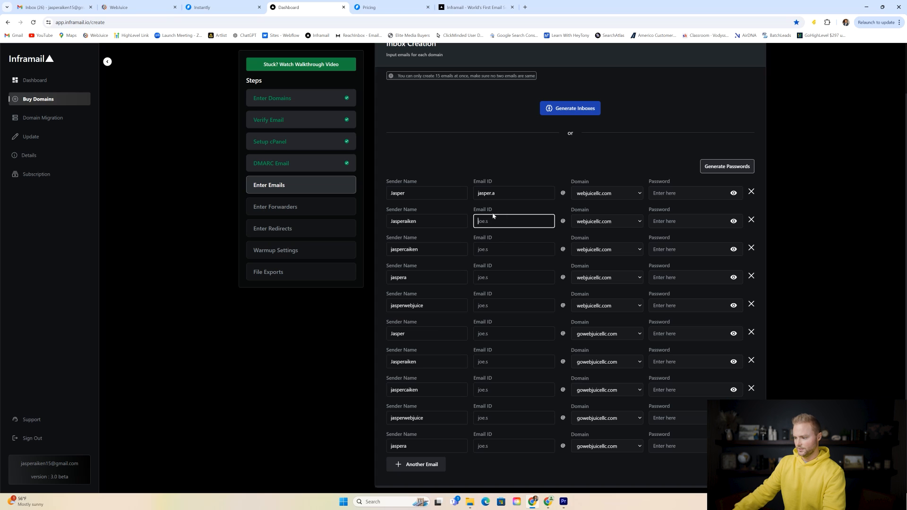
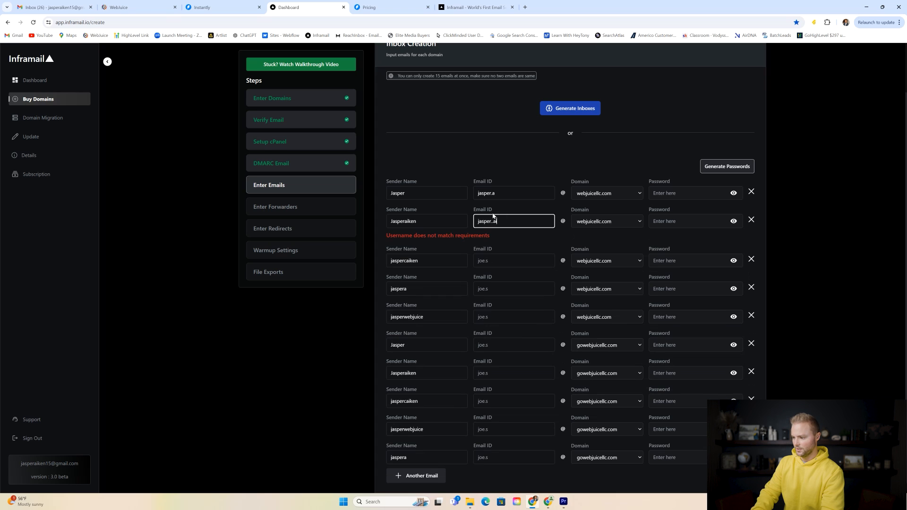
click(492, 245)
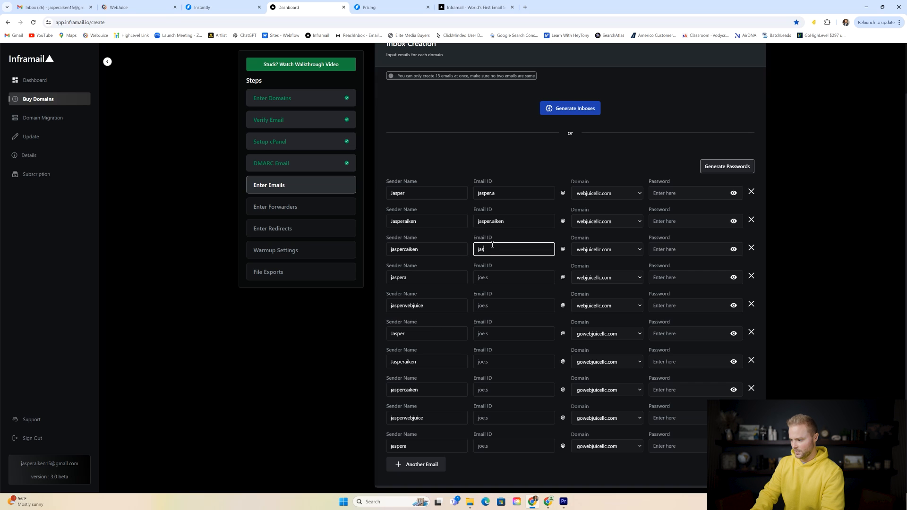
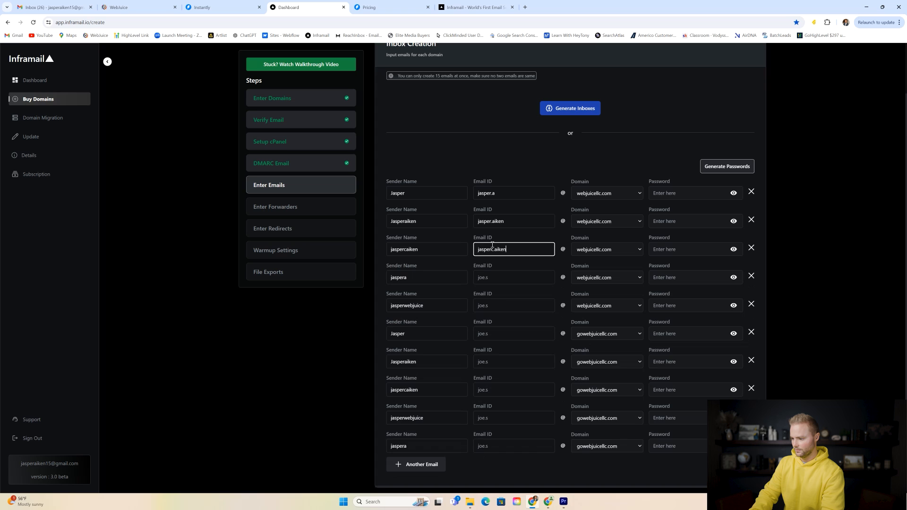
click(497, 278)
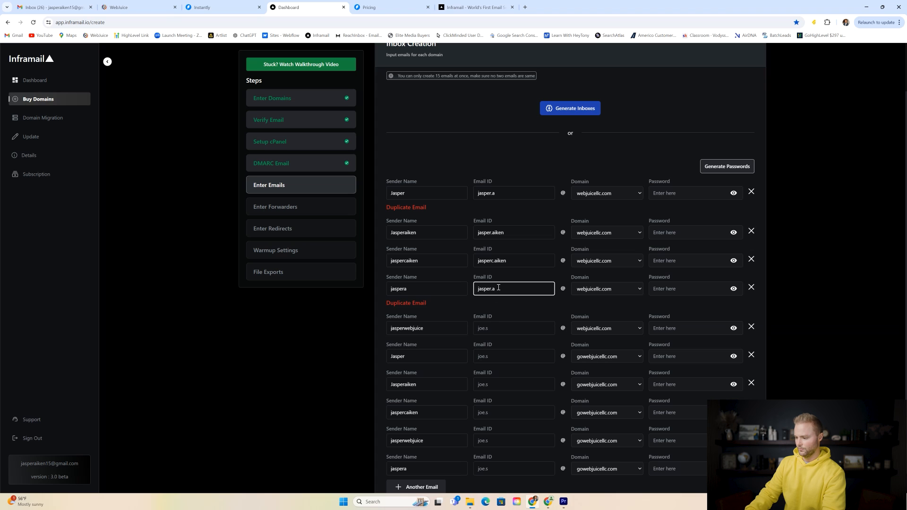
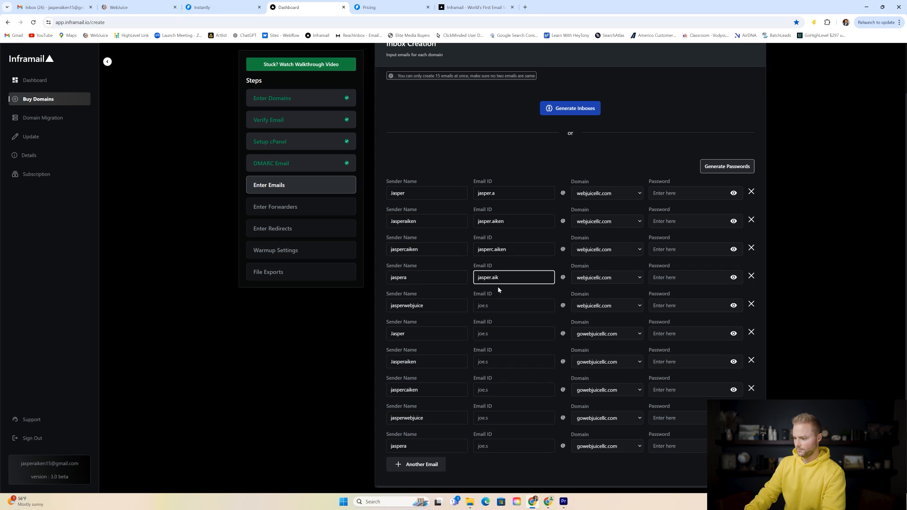
click(494, 305)
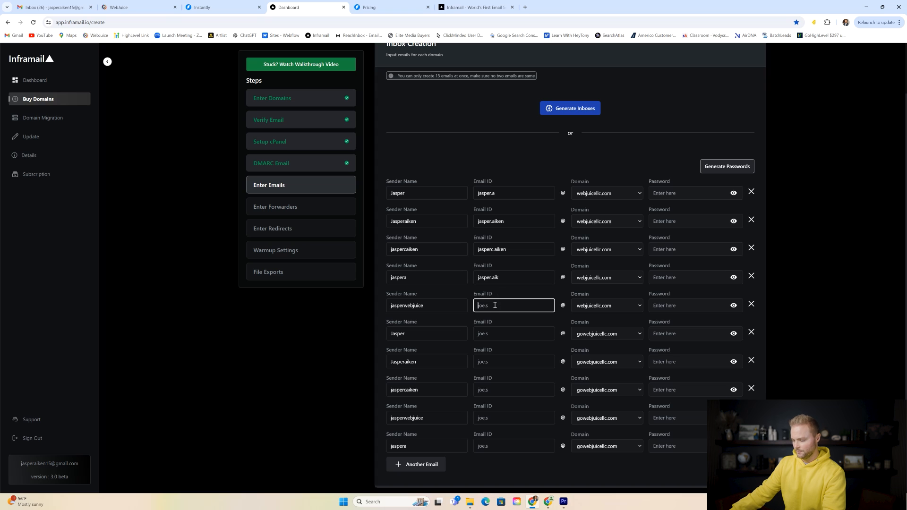
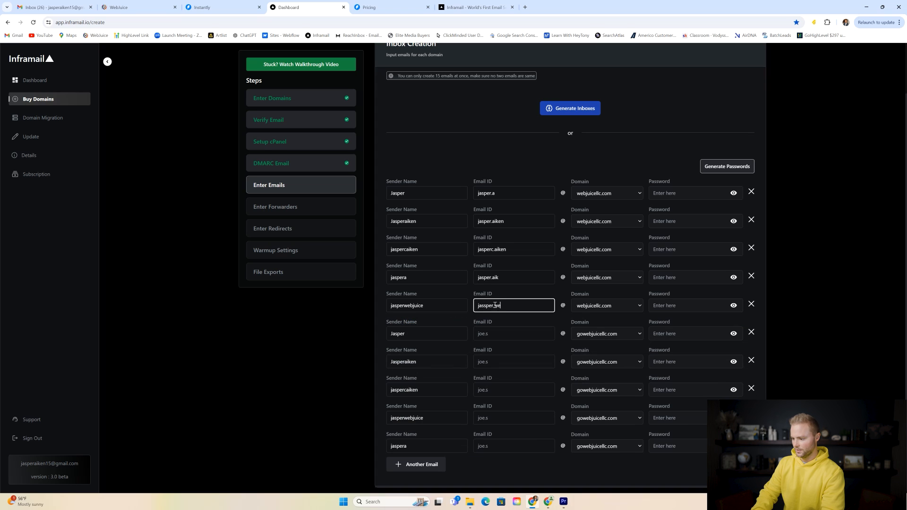
- Copy each webjuicellc.com Email ID into the matching gowebjuicellc.com row six through ten
click(493, 333)
double_click(497, 193)
key(ctrl+a)
click(493, 334)
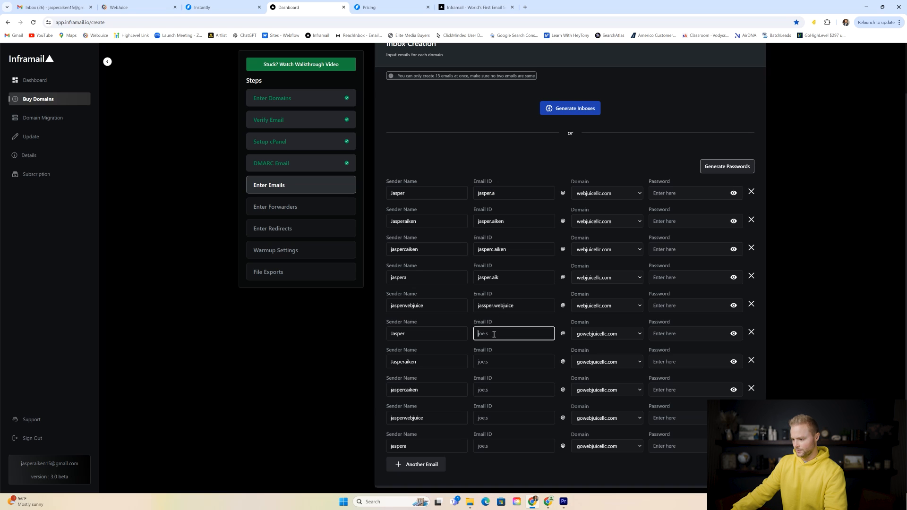
double_click(503, 222)
key(ctrl+a)
key(ctrl+c)
click(496, 361)
key(ctrl+v)
click(503, 248)
key(ctrl+a)
click(496, 390)
click(499, 275)
key(ctrl+a)
click(499, 414)
click(503, 305)
key(ctrl+a)
key(ctrl+c)
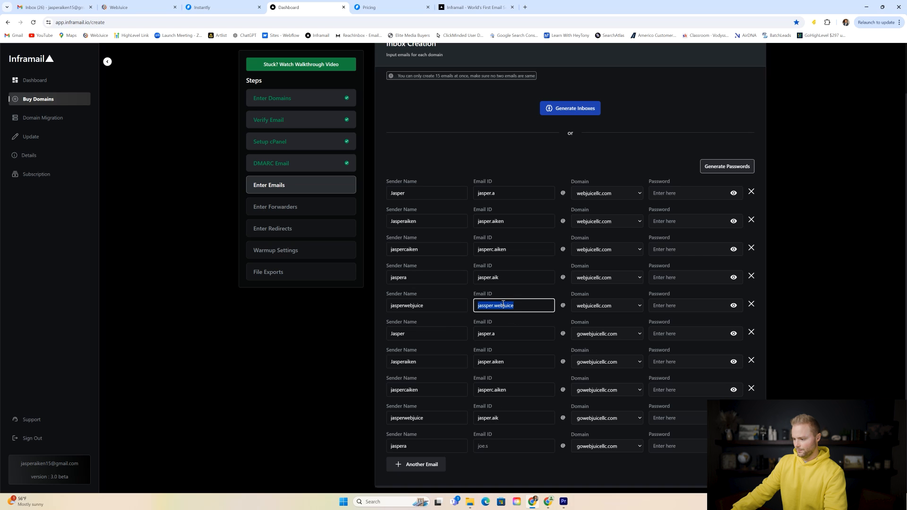
click(493, 446)
key(ctrl+v)
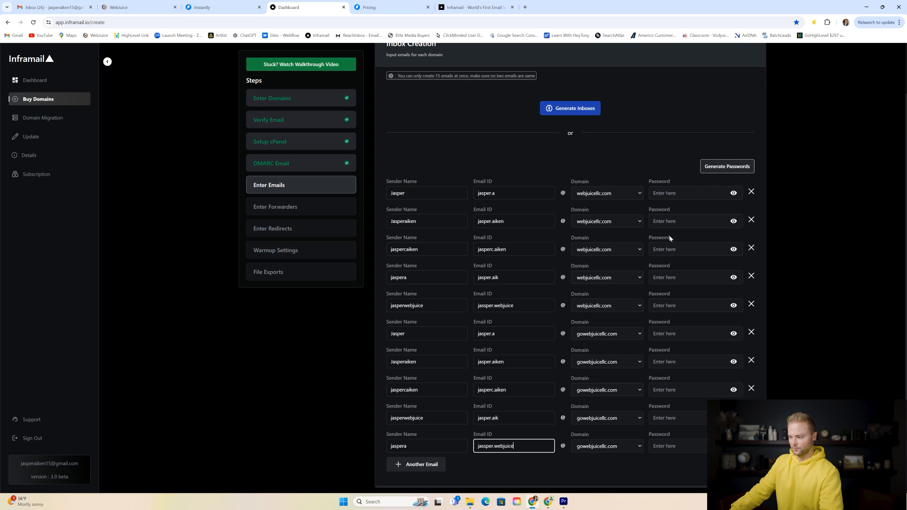
- Generate passwords for all ten inboxes and review the addresses listed in the Forwarders step
click(727, 170)
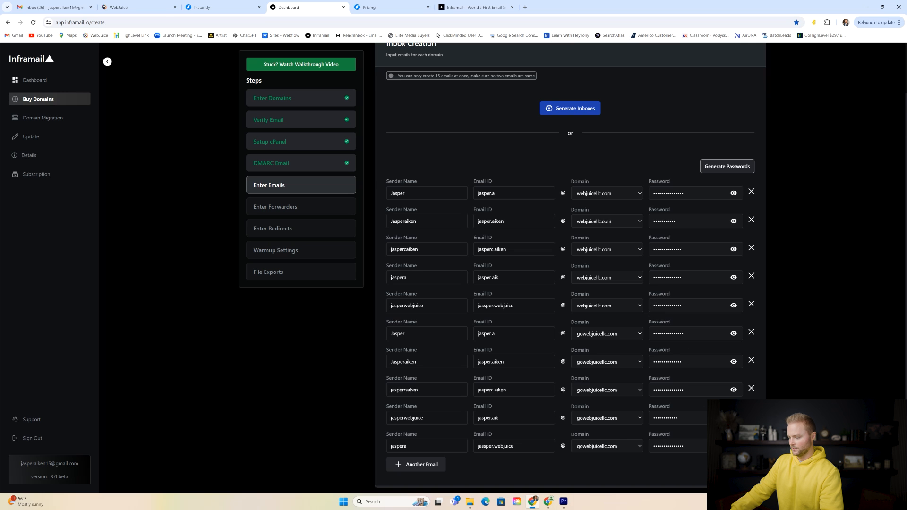
scroll(826, 302, down, 4)
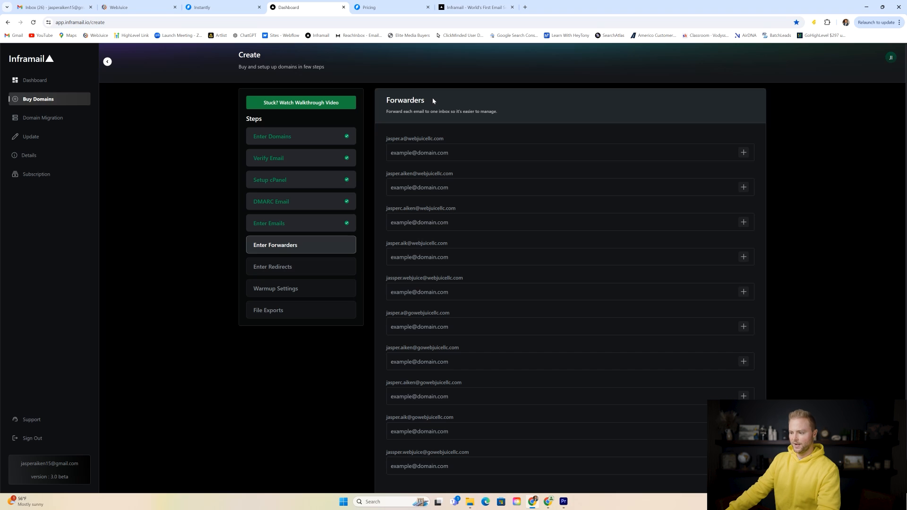
- Enter the main mailbox's forwarding address for the first inbox and paste it into forwarders two to five
click(438, 154)
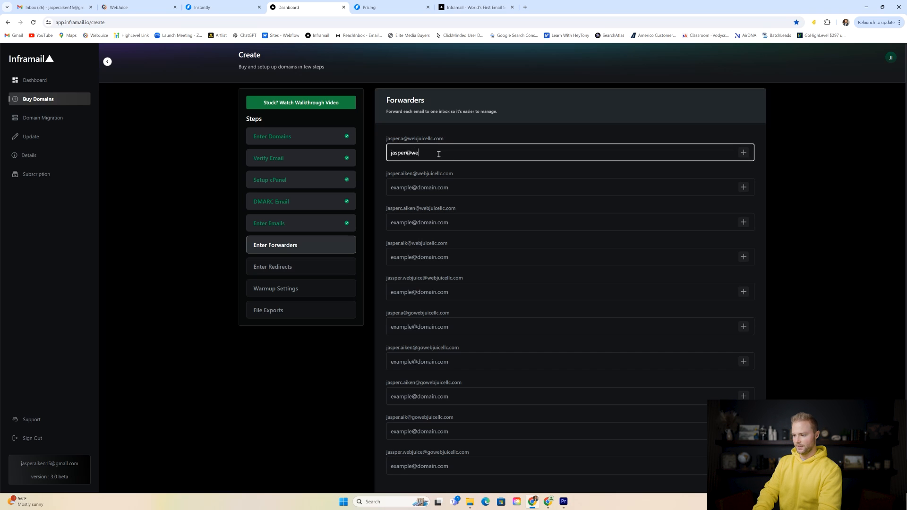
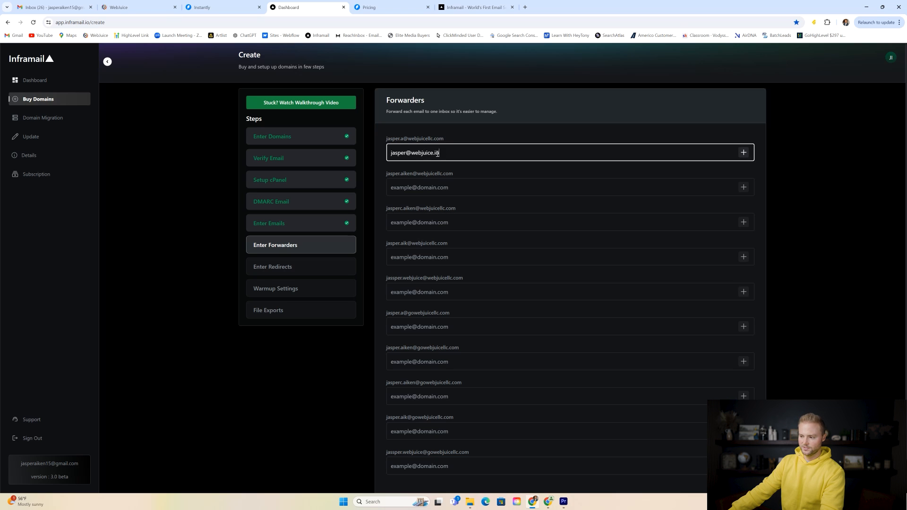
key(ctrl+a)
key(ctrl+c)
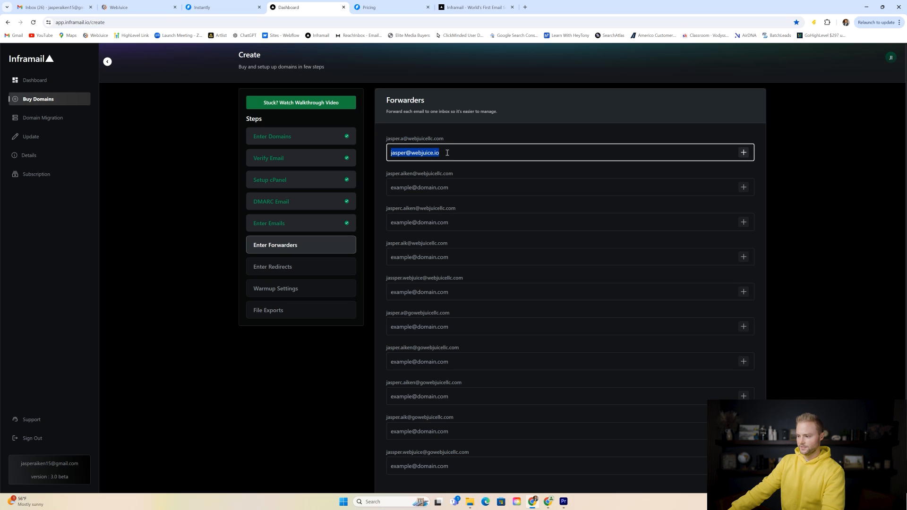
click(446, 187)
key(ctrl+v)
click(450, 222)
key(ctrl+v)
click(450, 257)
key(ctrl+v)
click(452, 292)
key(ctrl+v)
- Paste the same forwarding address into forwarders six to ten and submit all forwarders
scroll(440, 240, down, 2)
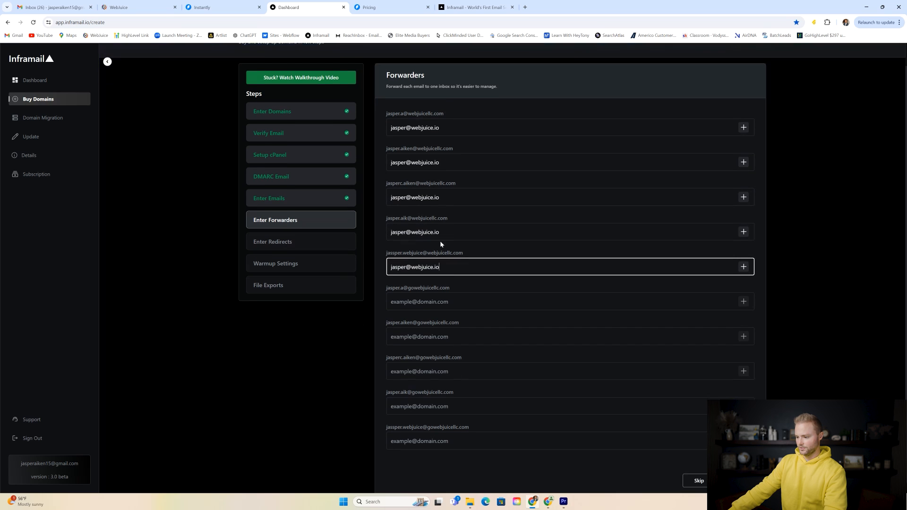
click(446, 290)
key(ctrl+v)
click(446, 325)
key(ctrl+v)
click(447, 360)
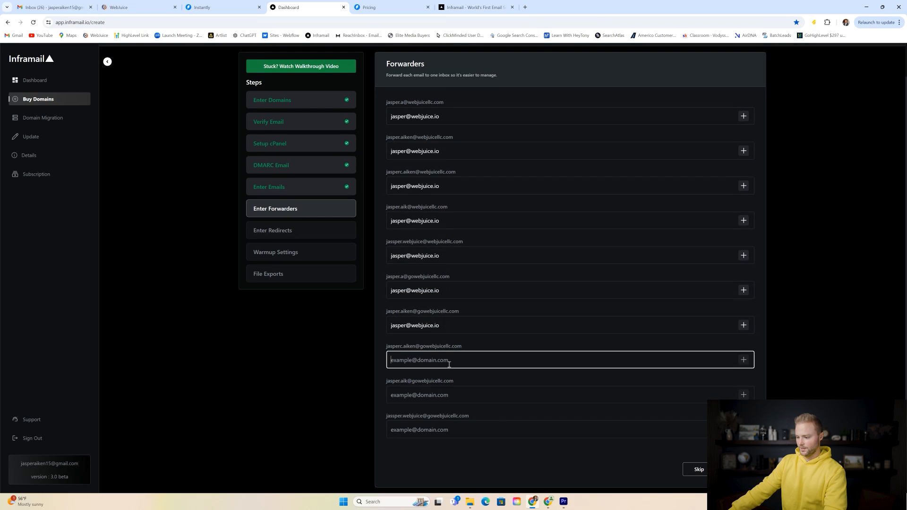
key(ctrl+v)
click(448, 395)
key(ctrl+v)
click(448, 430)
key(ctrl+v)
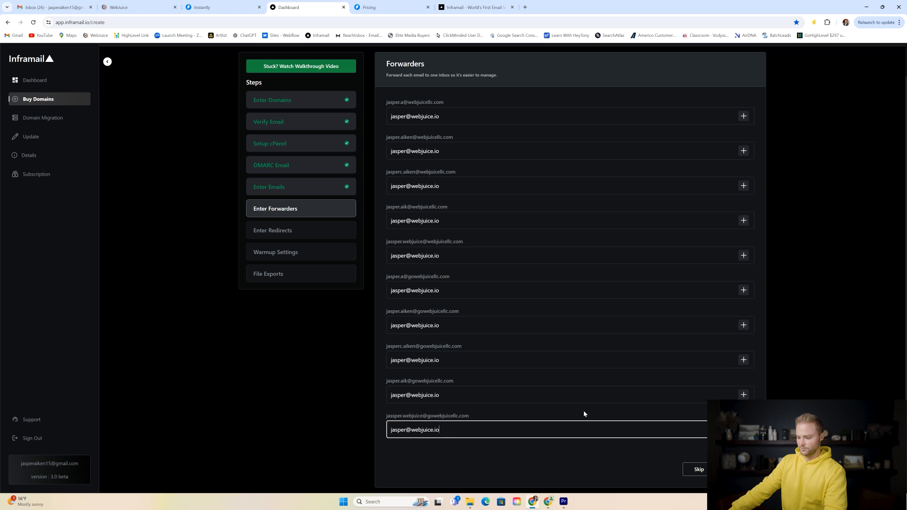
click(736, 469)
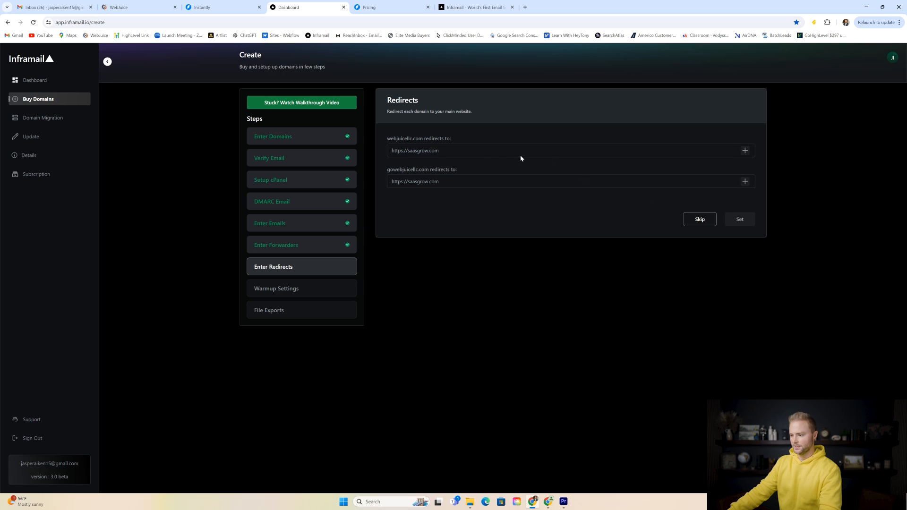
click(447, 150)
text(https://)
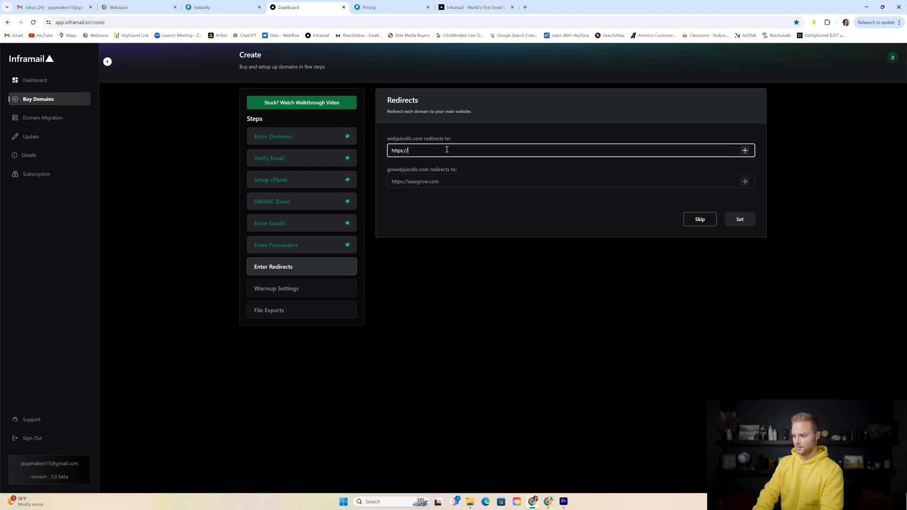
text(webjuice.io)
click(442, 180)
text(https)
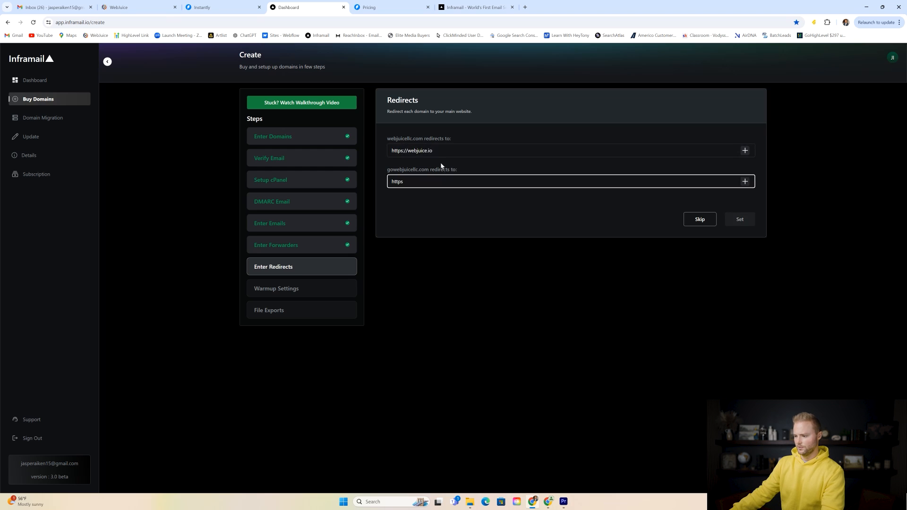
triple_click(436, 147)
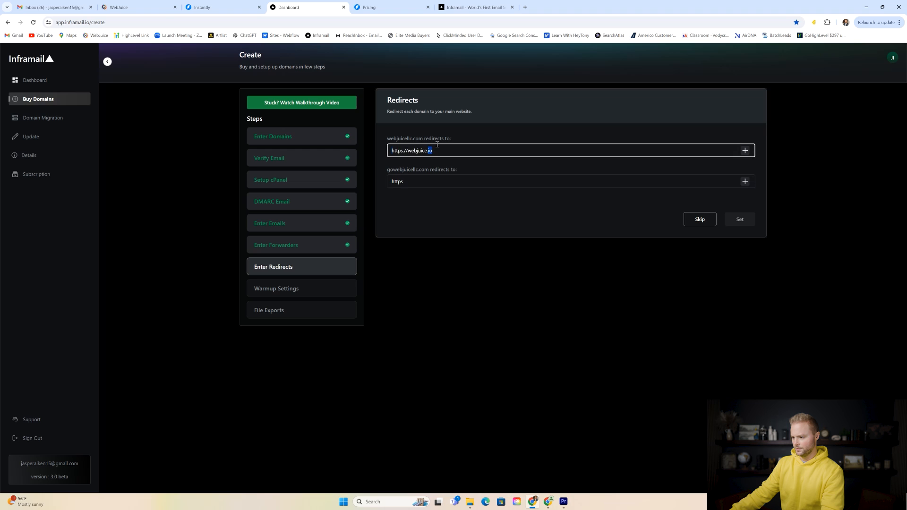
key(ctrl+c)
triple_click(431, 182)
key(ctrl+v)
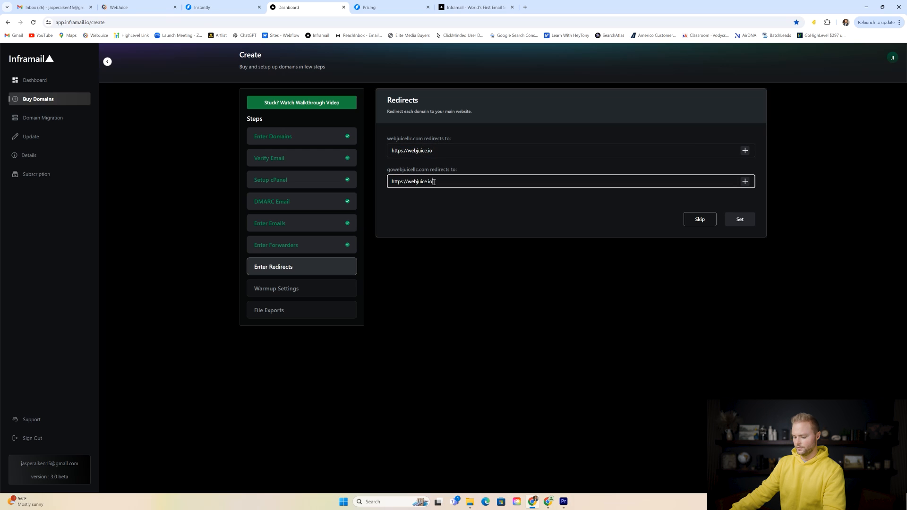
click(733, 215)
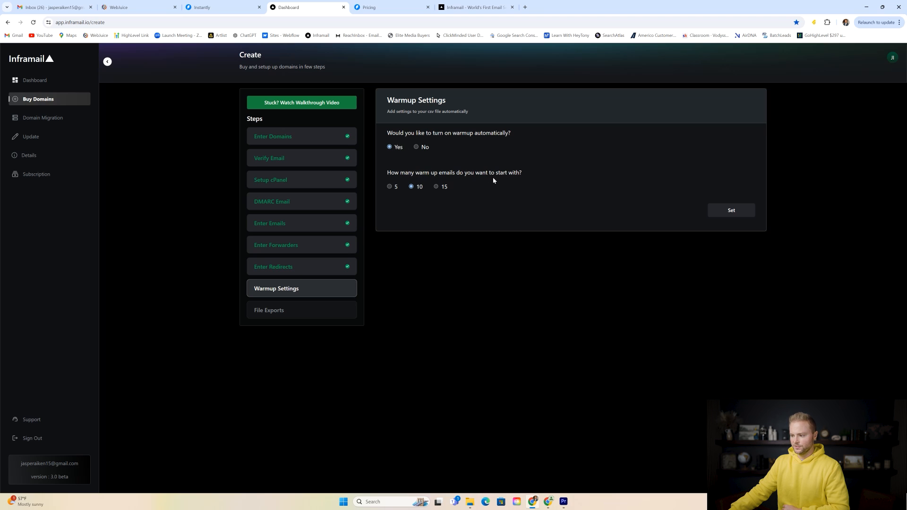
- Save automatic warmup at 10 emails, download the Instantly CSV, and switch to the Instantly tab
click(725, 211)
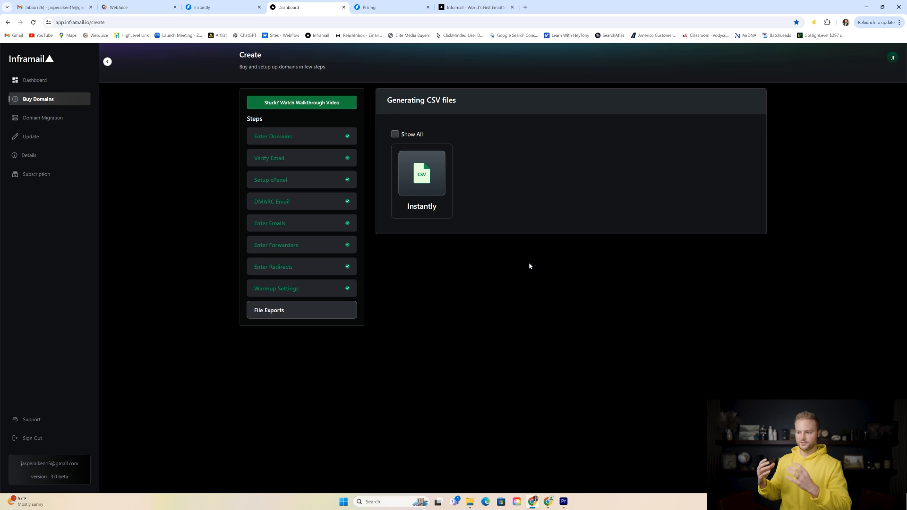
click(422, 185)
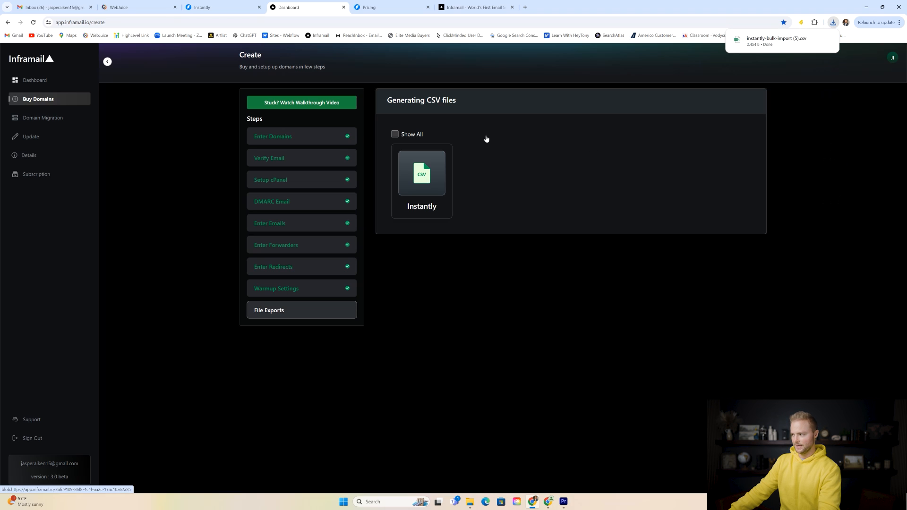
click(226, 8)
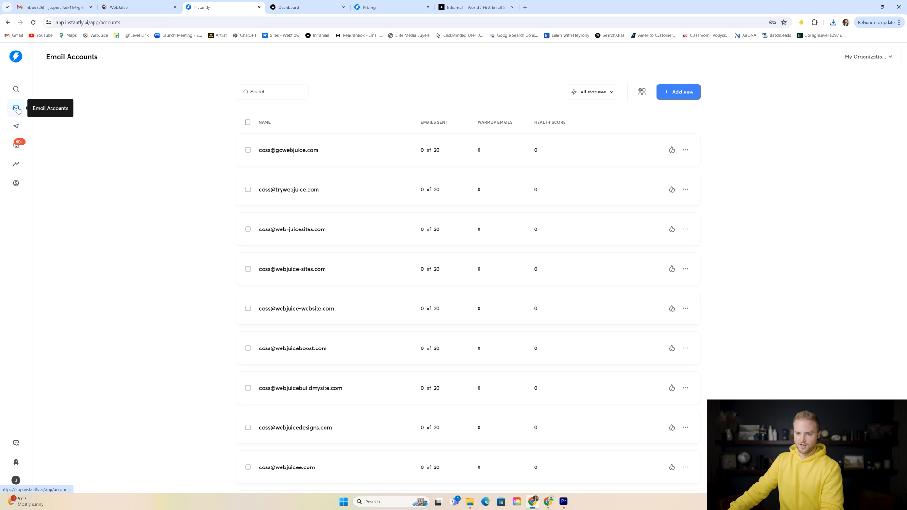
- Start a new email account import via Add new > IMAP / SMTP > Bulk Import from CSV
scroll(307, 122, down, 4)
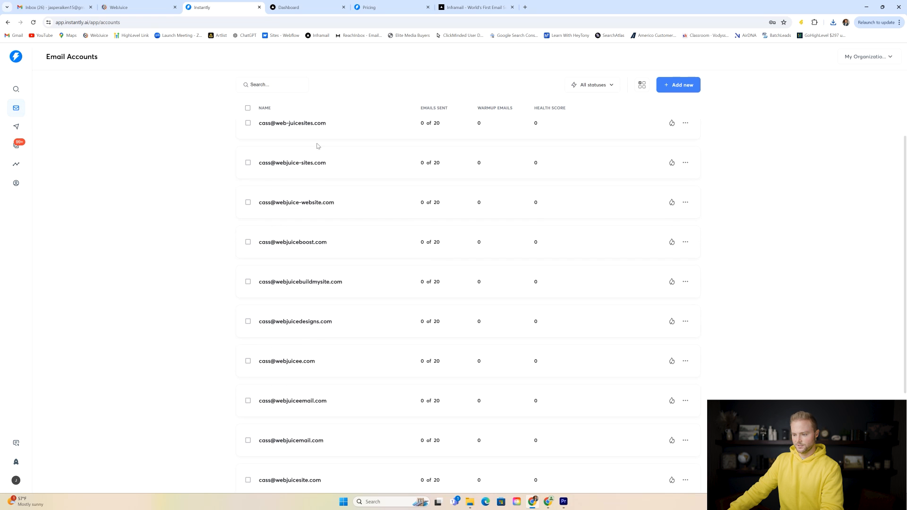
scroll(317, 170, down, 12)
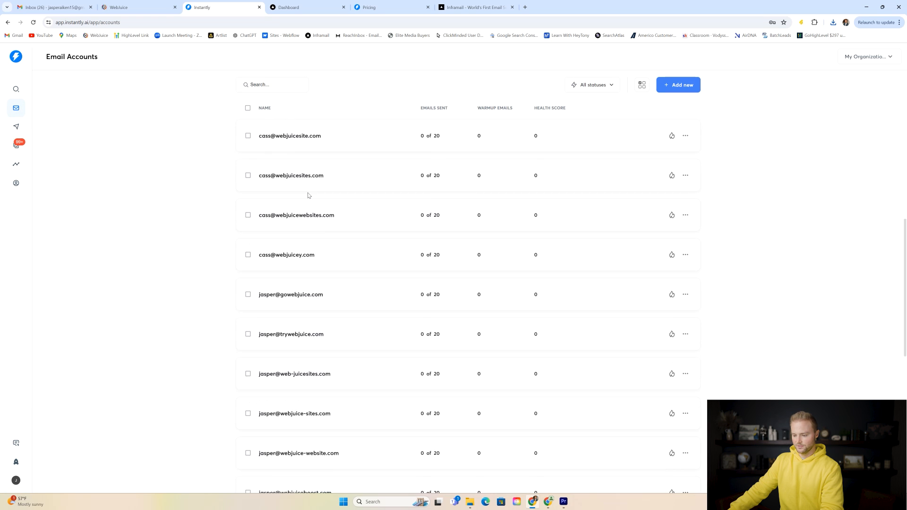
scroll(310, 194, down, 6)
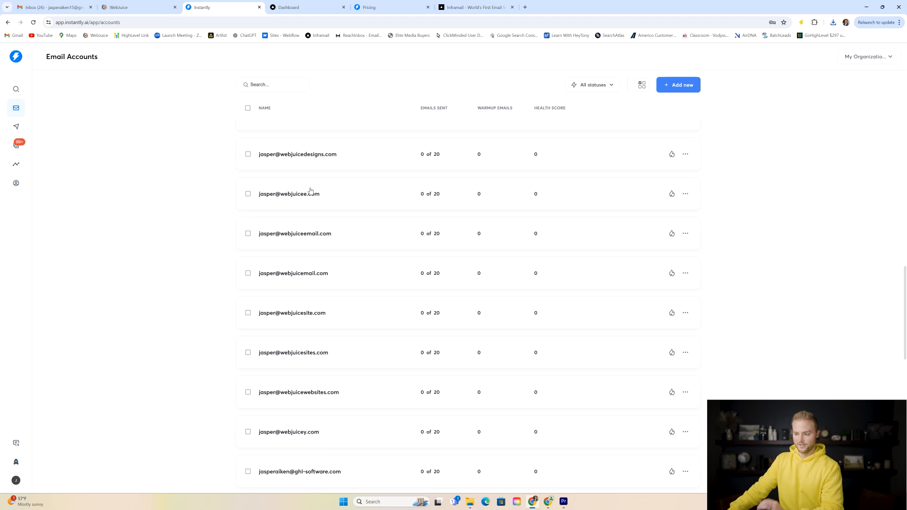
scroll(312, 189, down, 7)
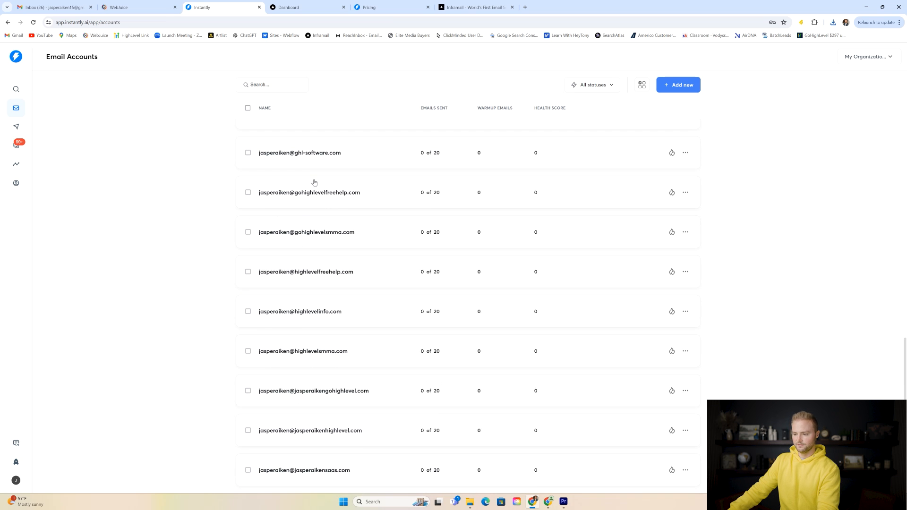
scroll(316, 181, up, 15)
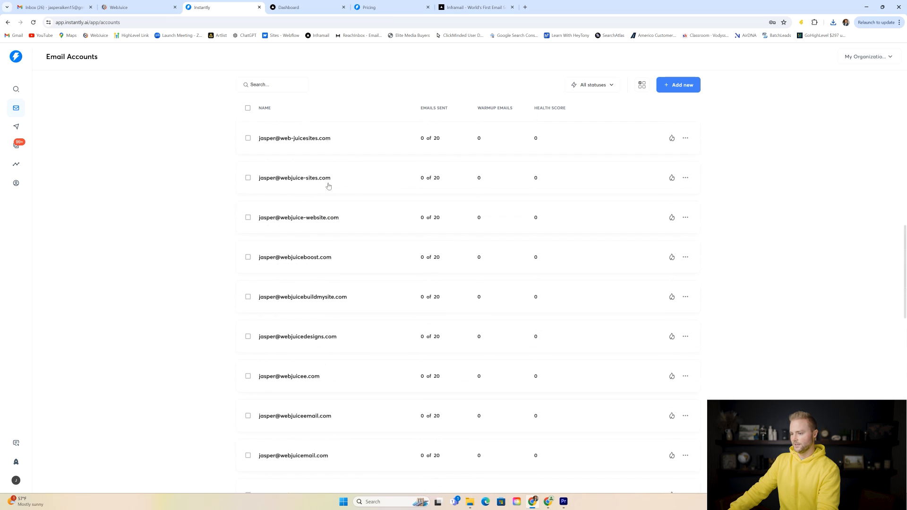
scroll(329, 186, up, 5)
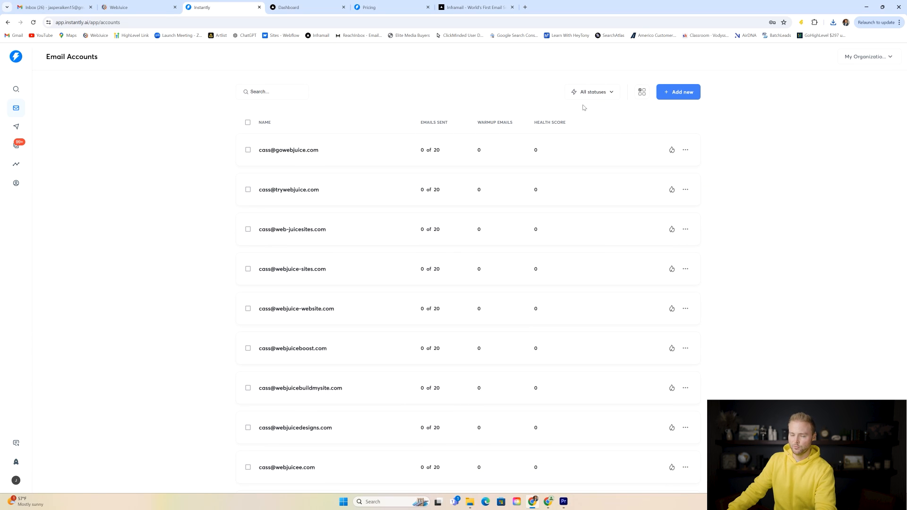
click(687, 94)
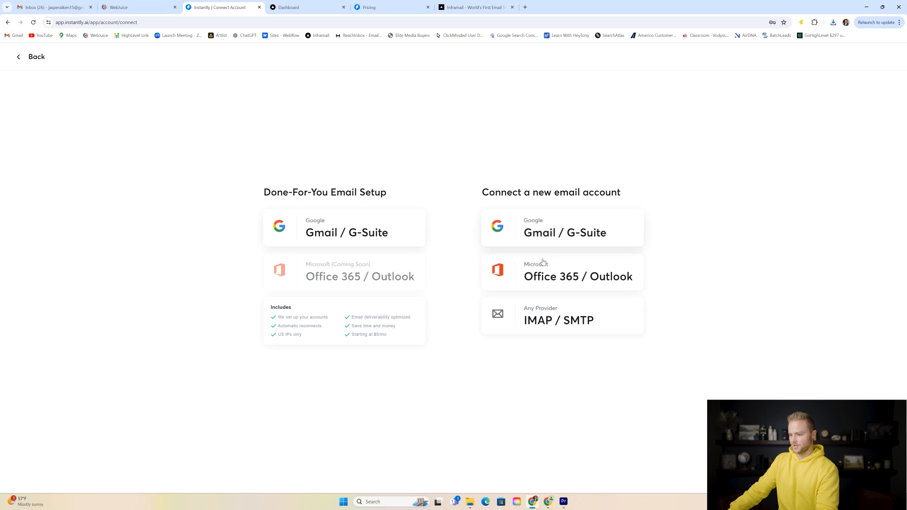
click(557, 320)
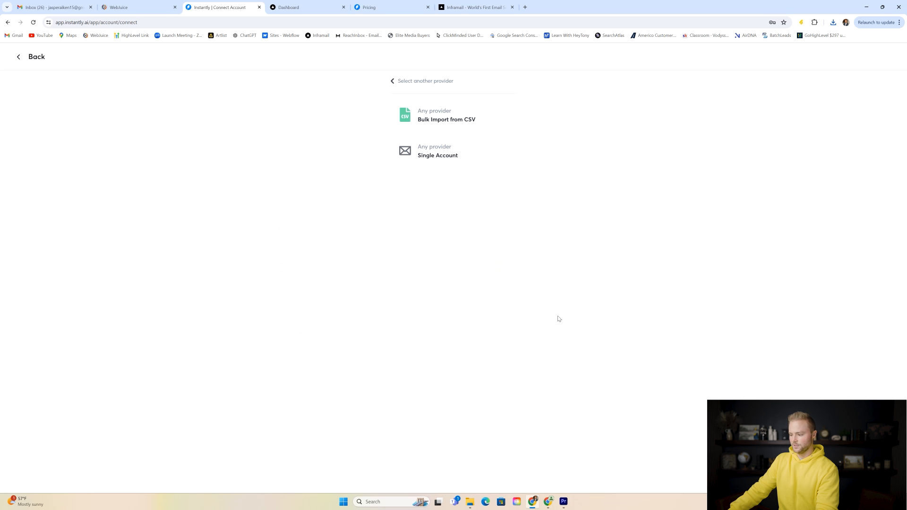
click(467, 120)
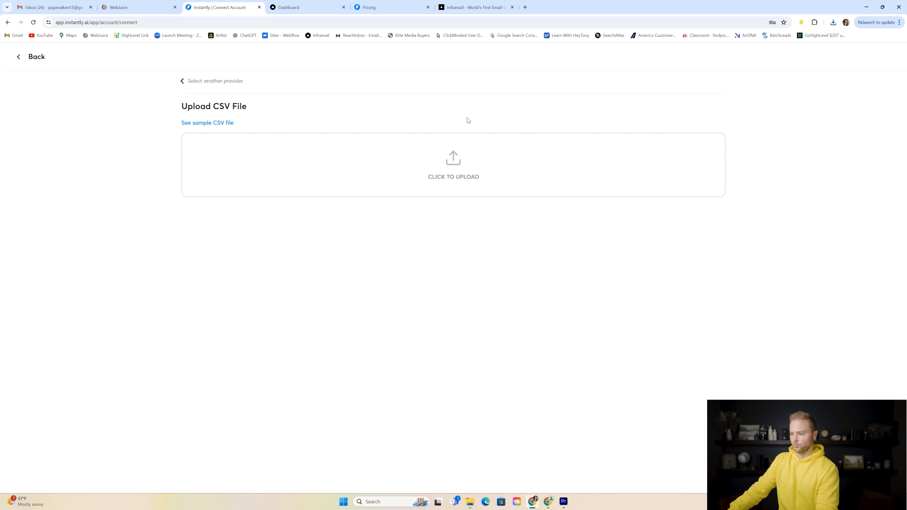
- Upload instantly-bulk-import (5).csv and scroll through its auto-mapped columns
click(463, 169)
click(111, 124)
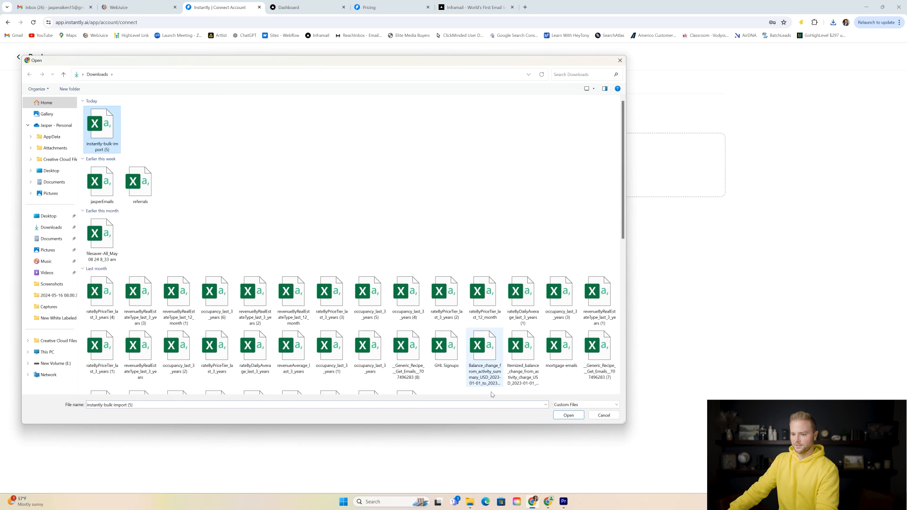
click(569, 415)
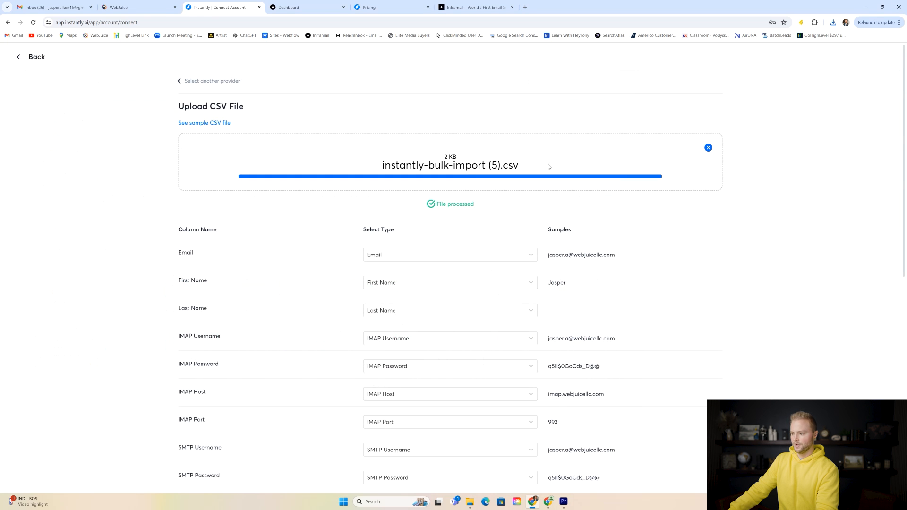
scroll(559, 132, down, 2)
scroll(525, 150, down, 2)
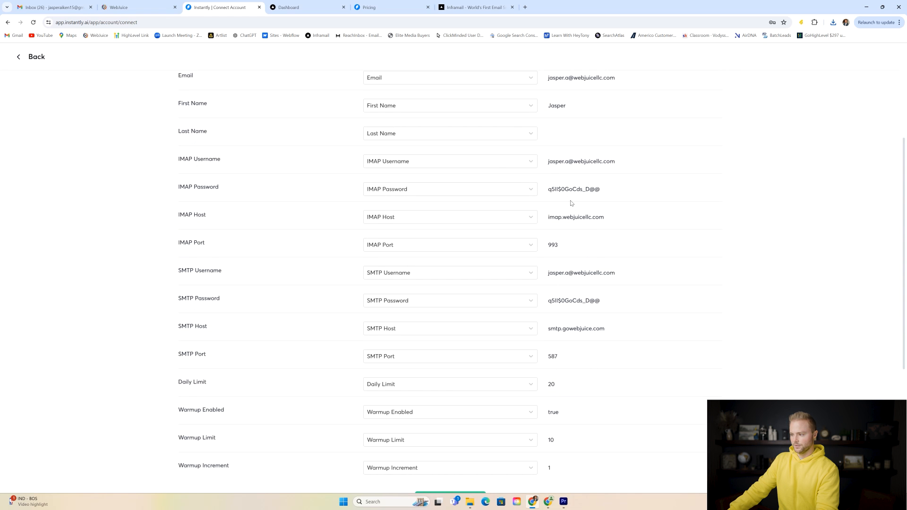
scroll(581, 151, down, 5)
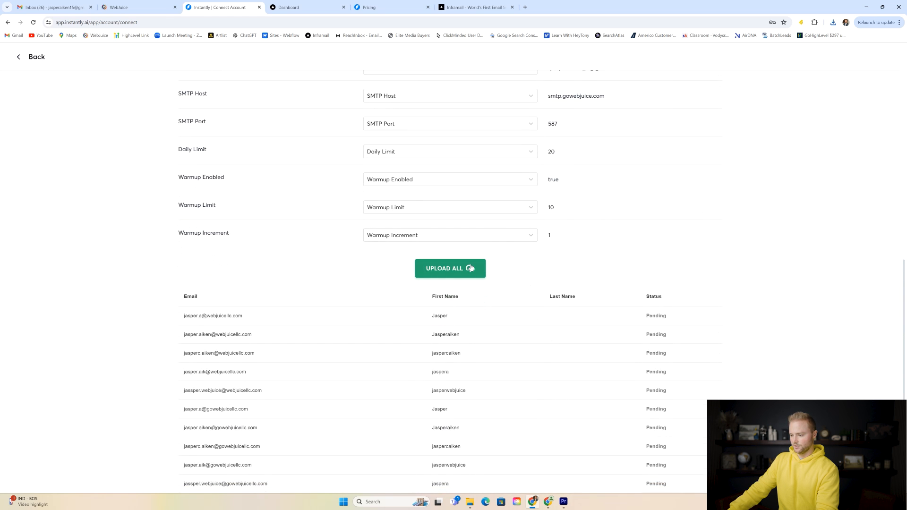
scroll(618, 363, down, 1)
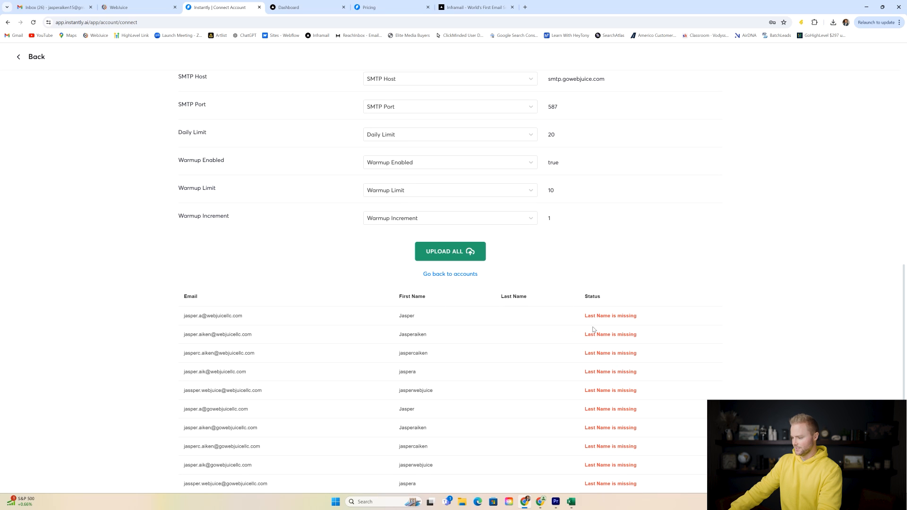
scroll(577, 201, up, 6)
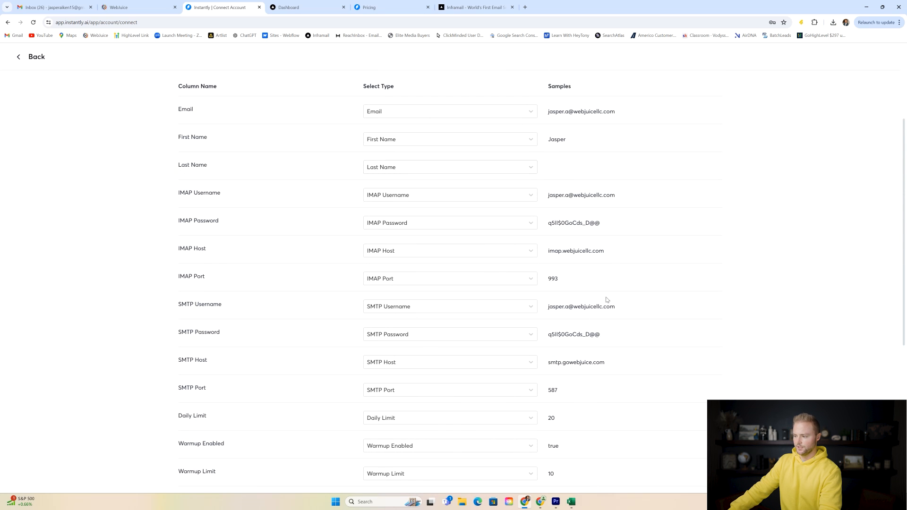
scroll(607, 300, down, 2)
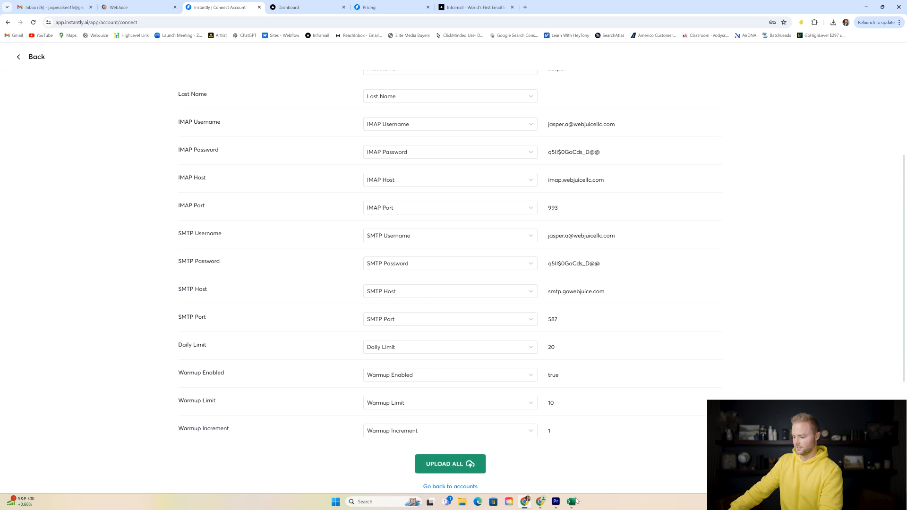
- Fill column C (Last Name) with the same surname for all ten accounts in Excel
click(571, 501)
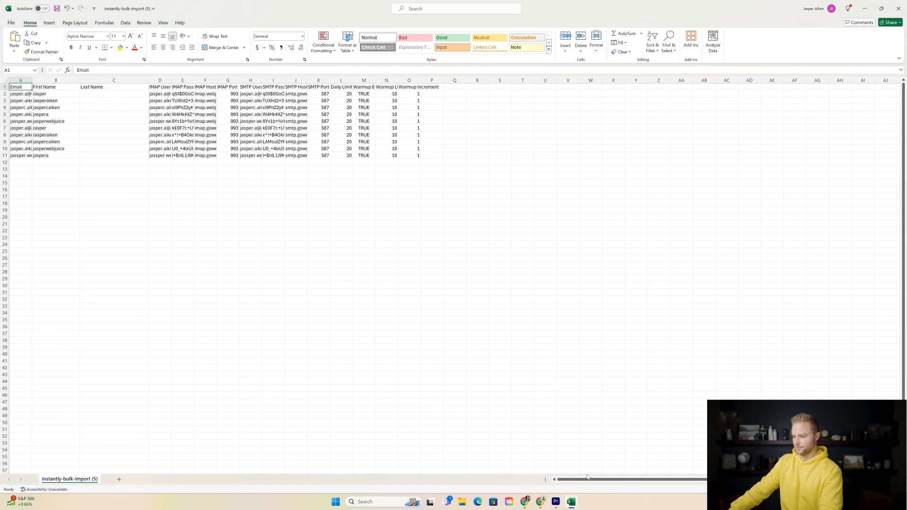
click(93, 94)
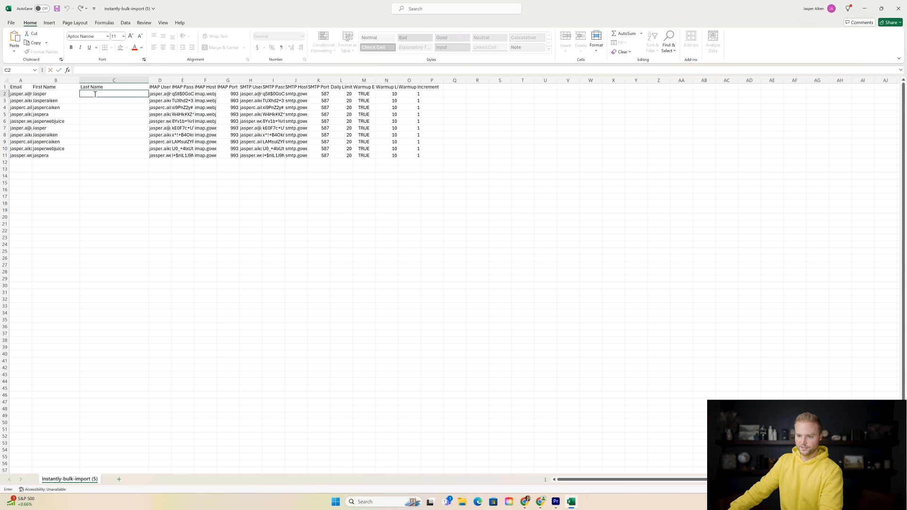
click(88, 93)
key(ctrl+c)
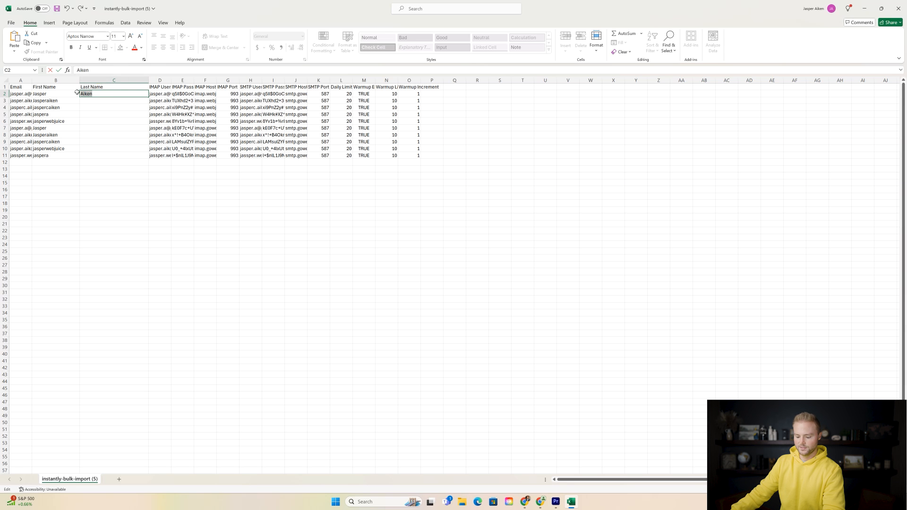
key(Return)
key(ctrl+v)
click(94, 111)
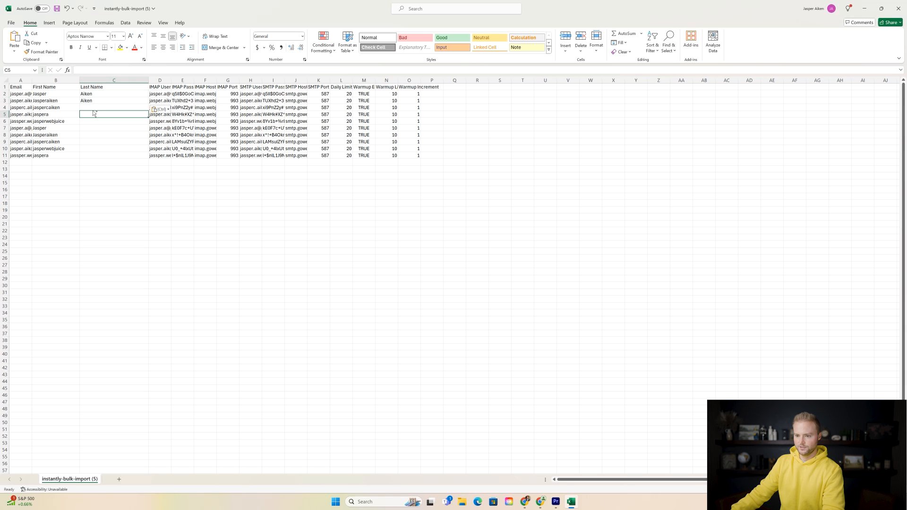
key(ctrl)
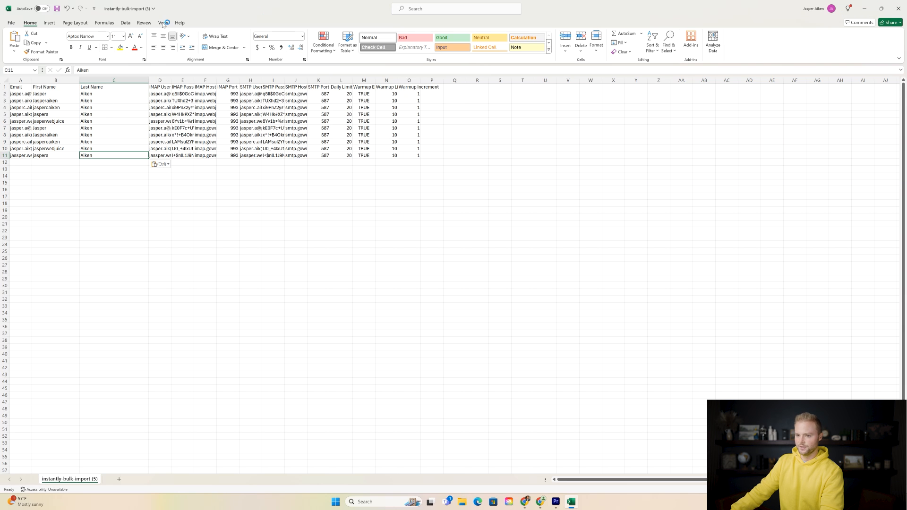
- Save the updated bulk-import workbook and return to Instantly's mapping page
click(11, 22)
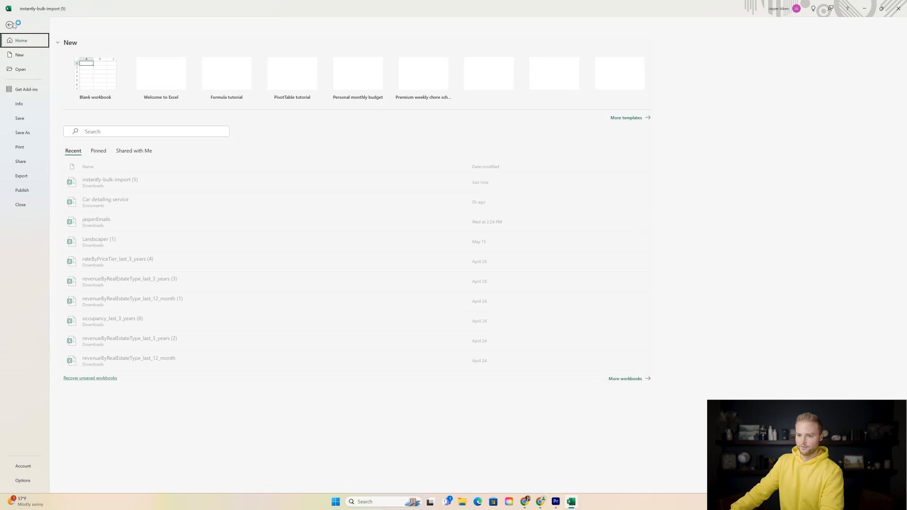
click(20, 118)
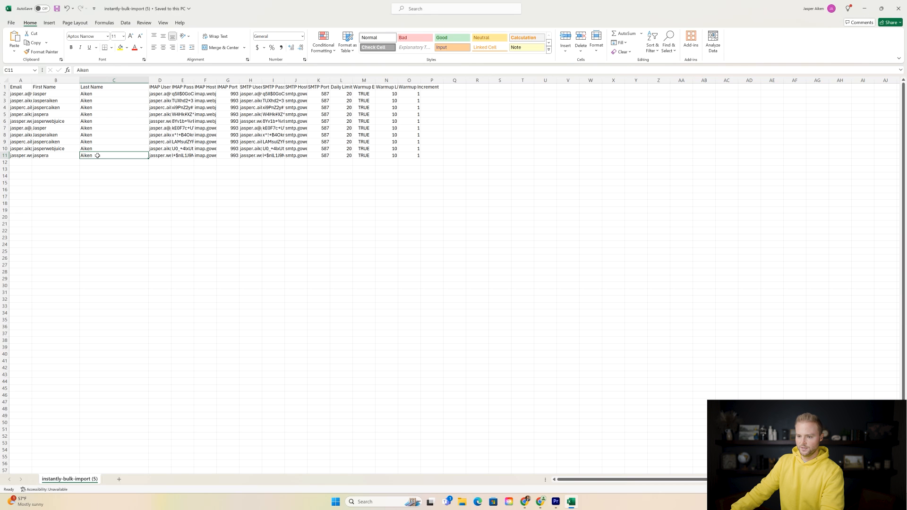
click(524, 502)
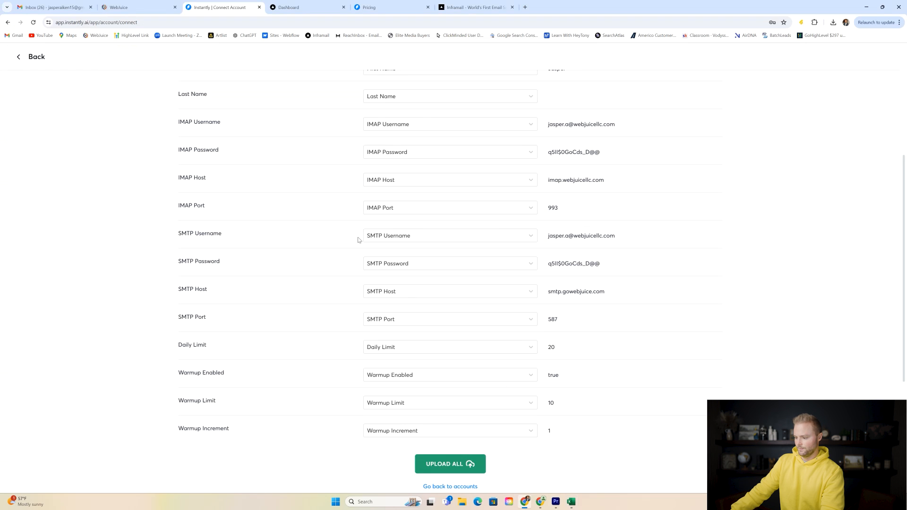
- Remove the old upload and select the updated instantly-bulk-import (5).csv instead
scroll(433, 201, up, 4)
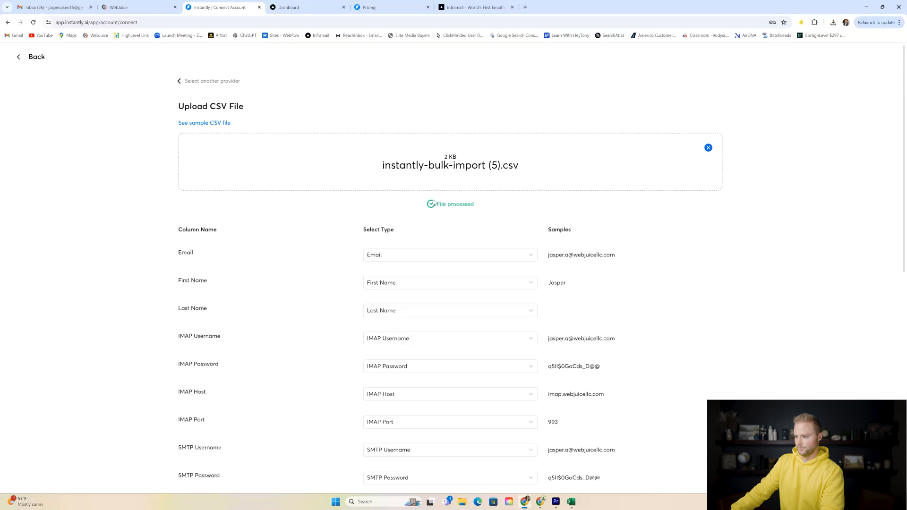
click(708, 148)
click(462, 169)
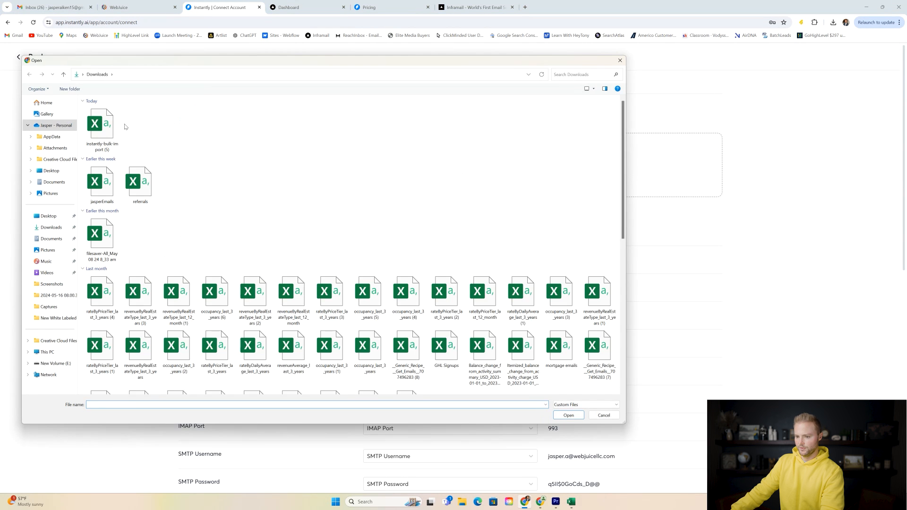
click(109, 125)
click(564, 416)
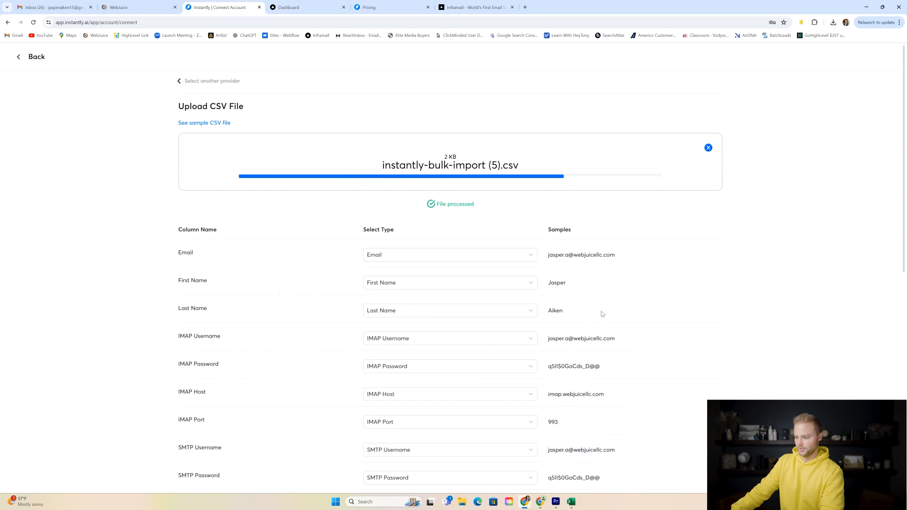
- Import all ten accounts until each shows Connected, then go back to the accounts list
scroll(581, 321, down, 2)
scroll(551, 207, down, 2)
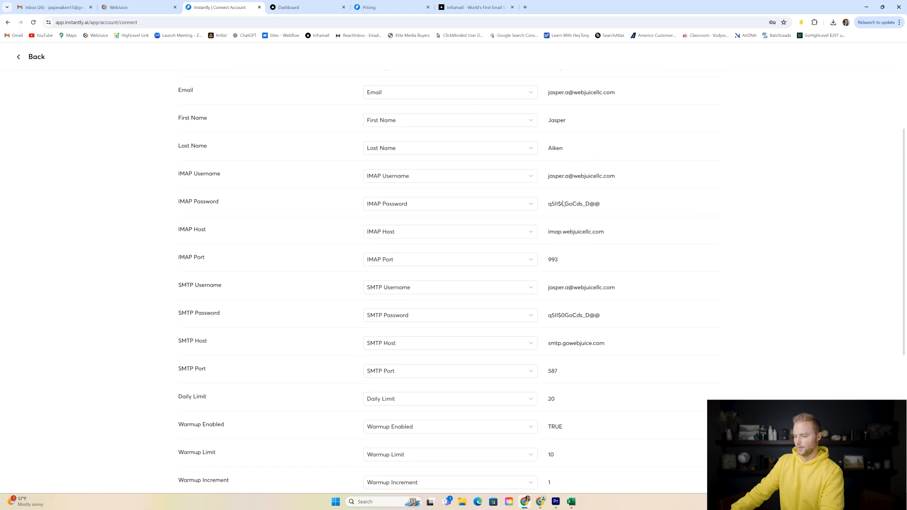
scroll(563, 136, down, 5)
click(450, 258)
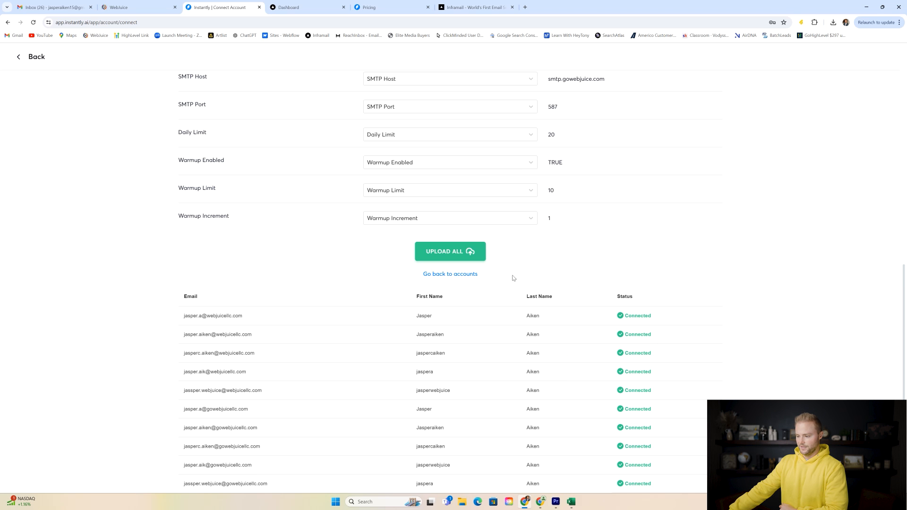
click(462, 276)
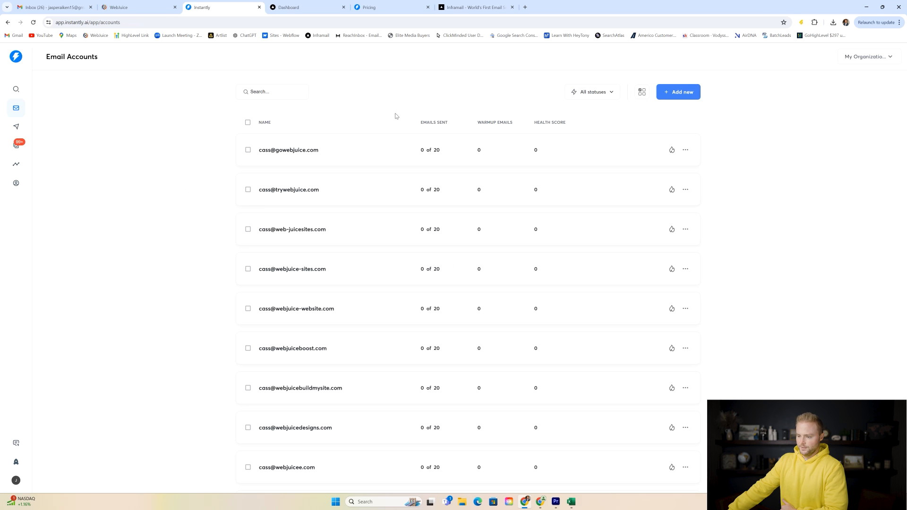
- Search the accounts for webjuicellc and review the new inboxes at 0 of 20 sent
scroll(392, 153, down, 6)
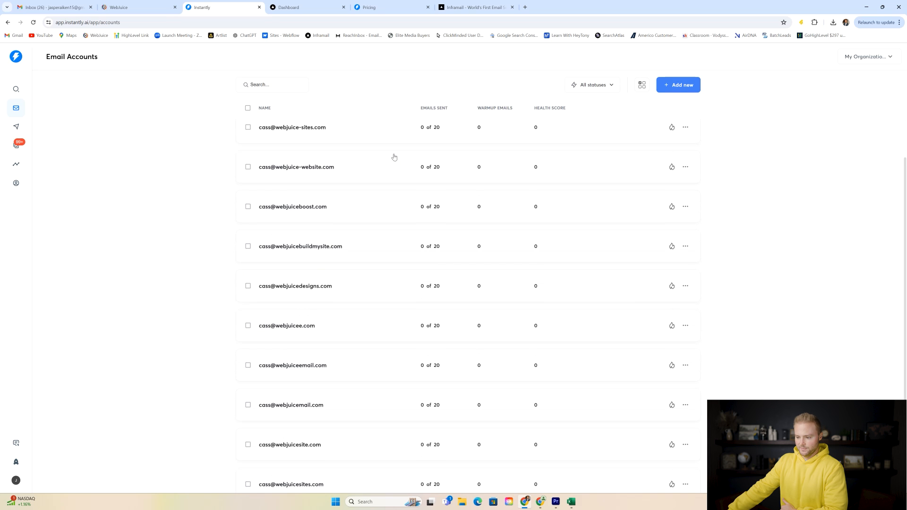
scroll(394, 156, down, 5)
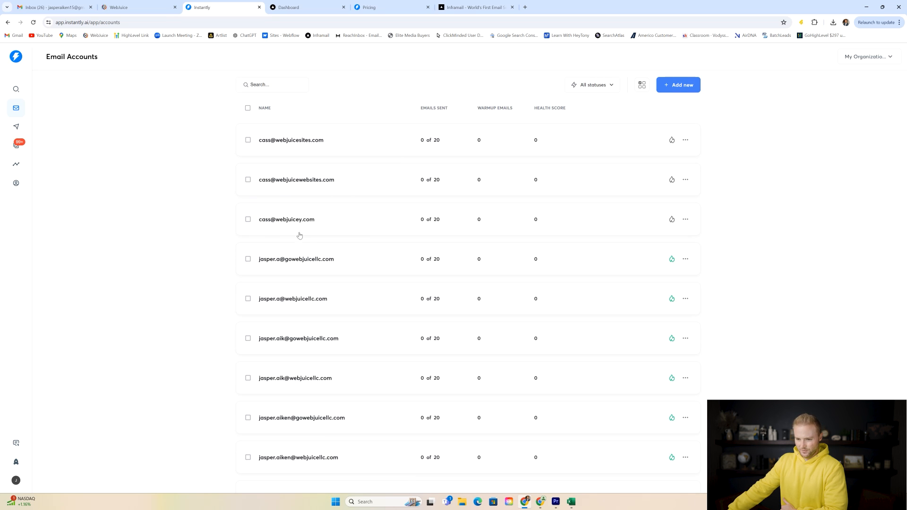
scroll(332, 238, up, 6)
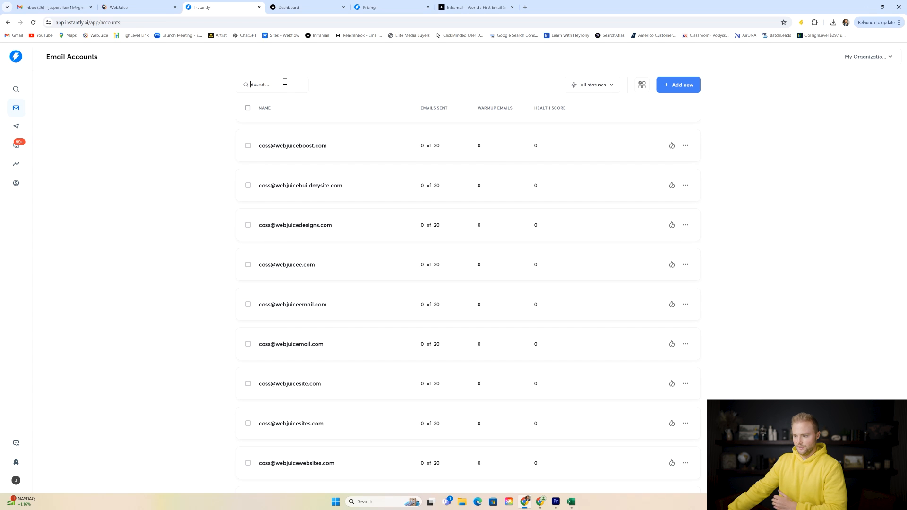
text(webjuicellc)
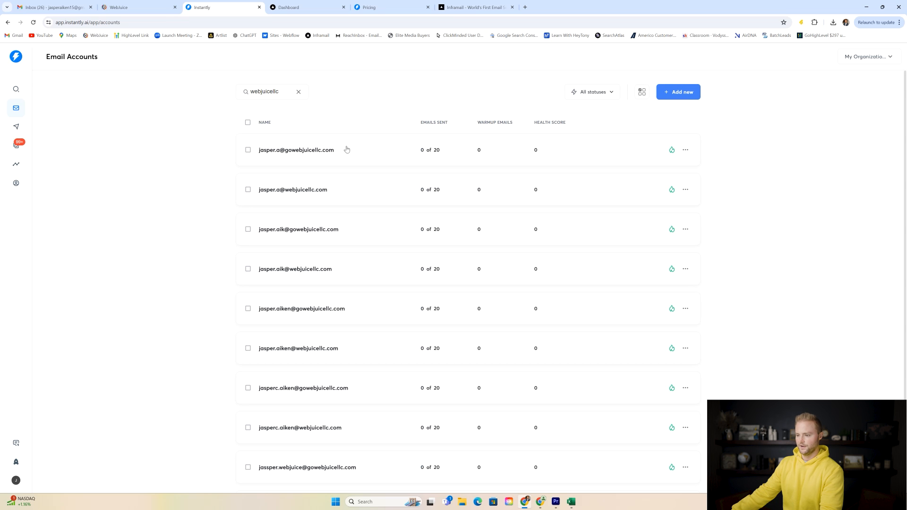
scroll(310, 232, down, 1)
scroll(310, 227, down, 1)
scroll(314, 206, up, 1)
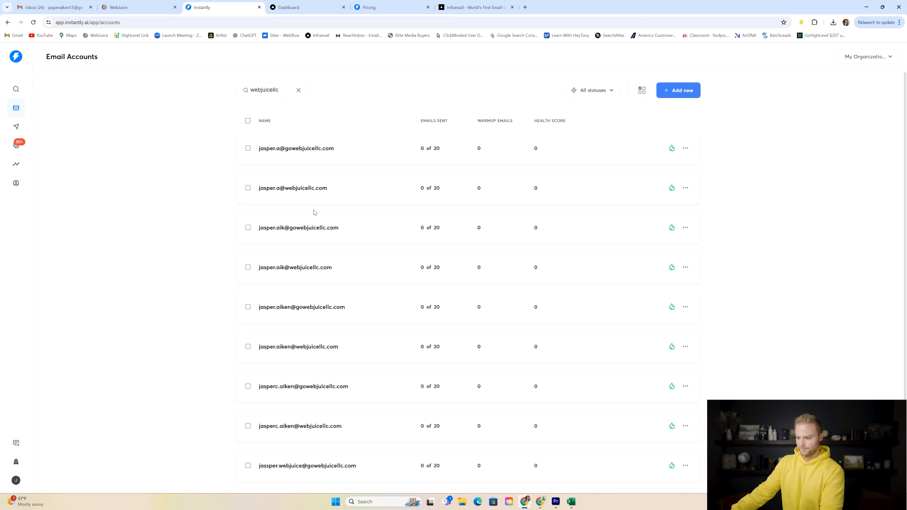
scroll(327, 198, down, 1)
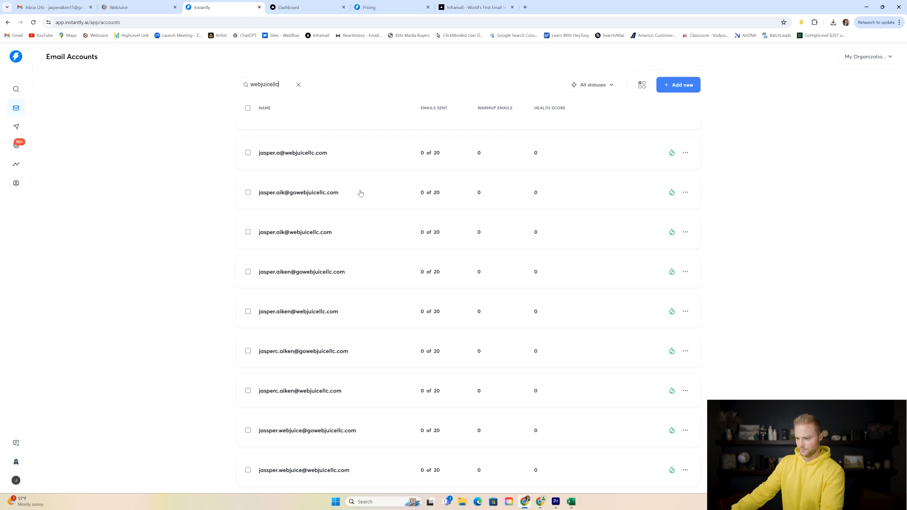
scroll(356, 191, up, 1)
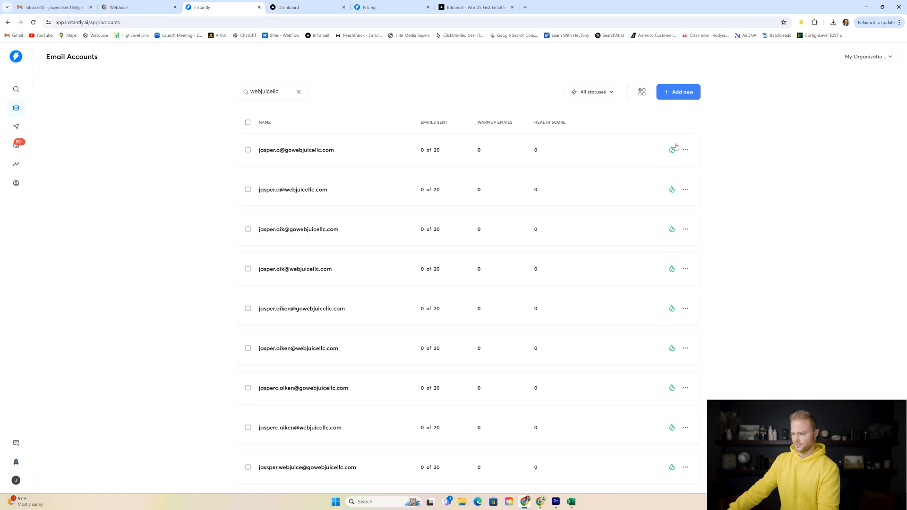
scroll(670, 159, down, 1)
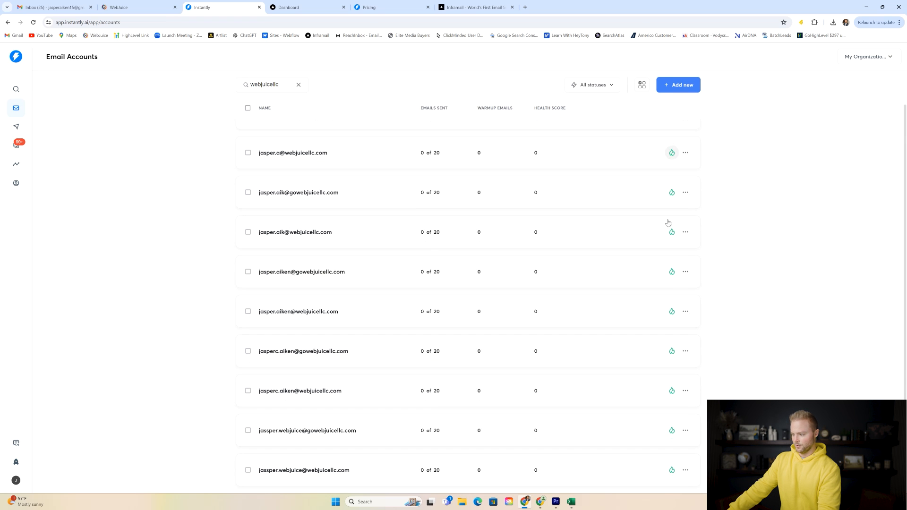
scroll(655, 213, up, 1)
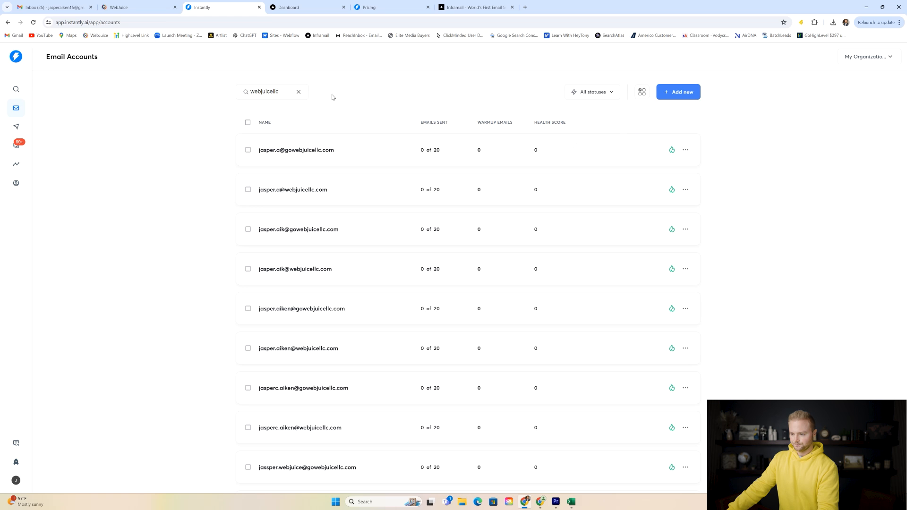
- Clear the webjuicellc search and scroll the full accounts list checking the new inboxes' warmup flames
click(300, 92)
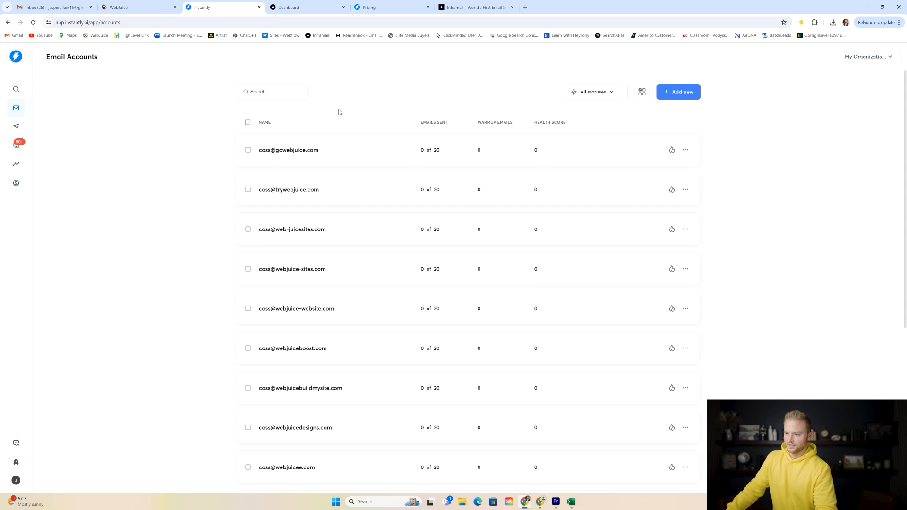
scroll(345, 114, down, 2)
scroll(350, 115, up, 2)
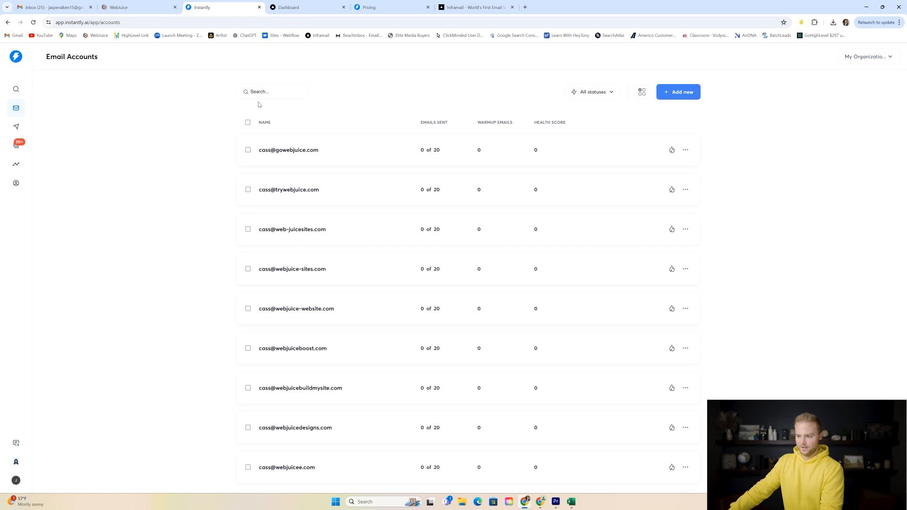
scroll(311, 144, down, 5)
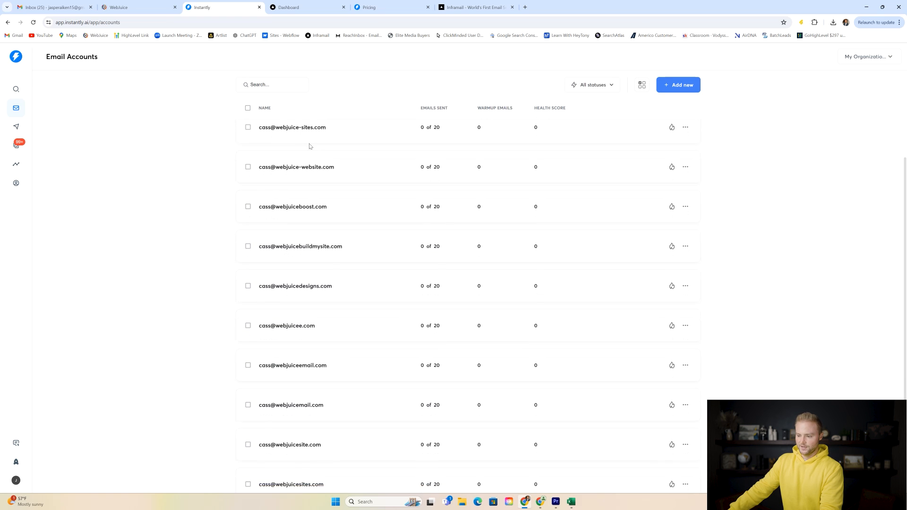
scroll(313, 197, up, 5)
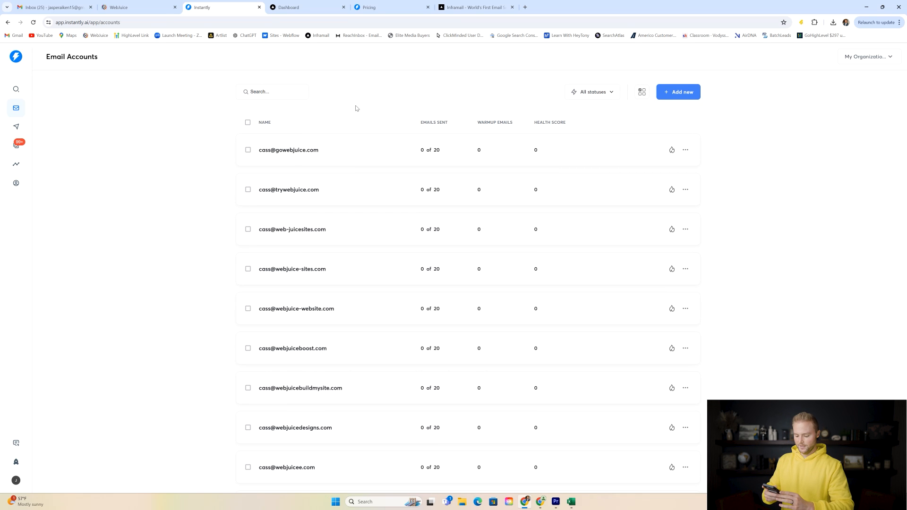
scroll(425, 170, down, 8)
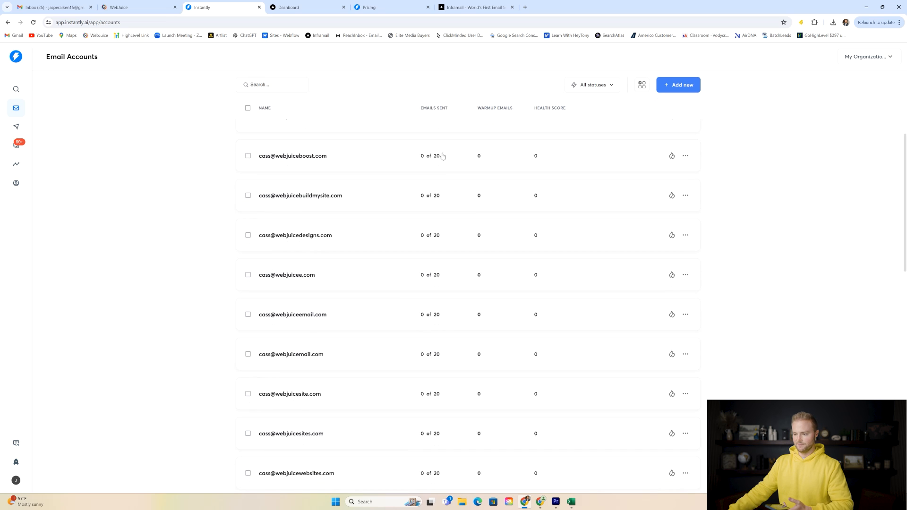
scroll(443, 177, up, 4)
scroll(444, 177, up, 5)
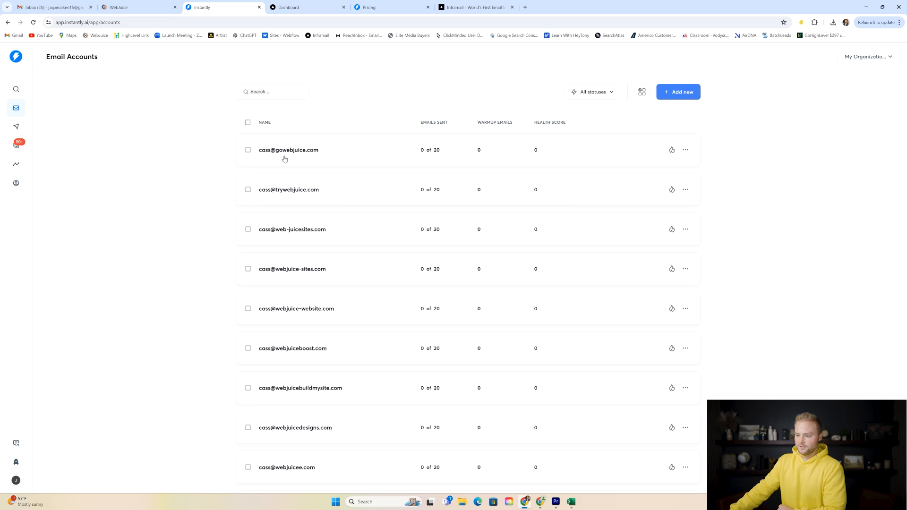
scroll(326, 126, down, 2)
scroll(383, 184, up, 2)
scroll(672, 160, down, 4)
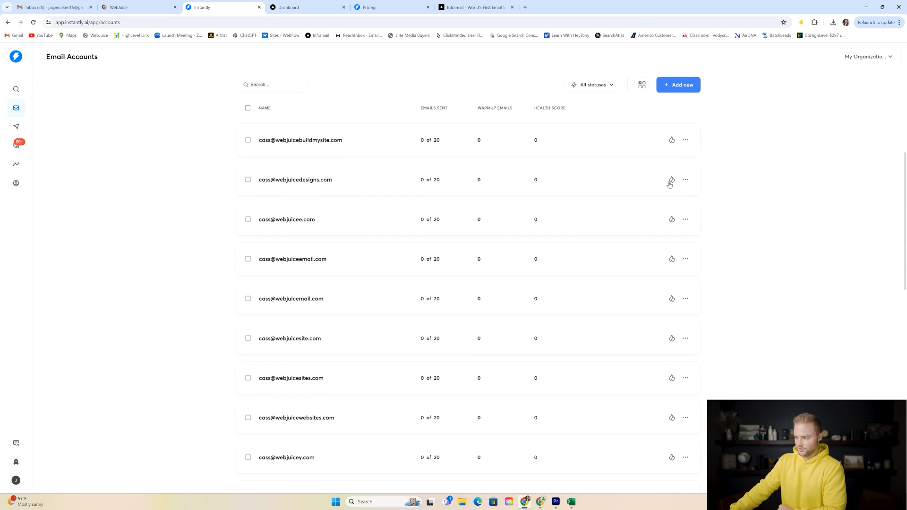
scroll(670, 181, down, 7)
scroll(666, 189, down, 2)
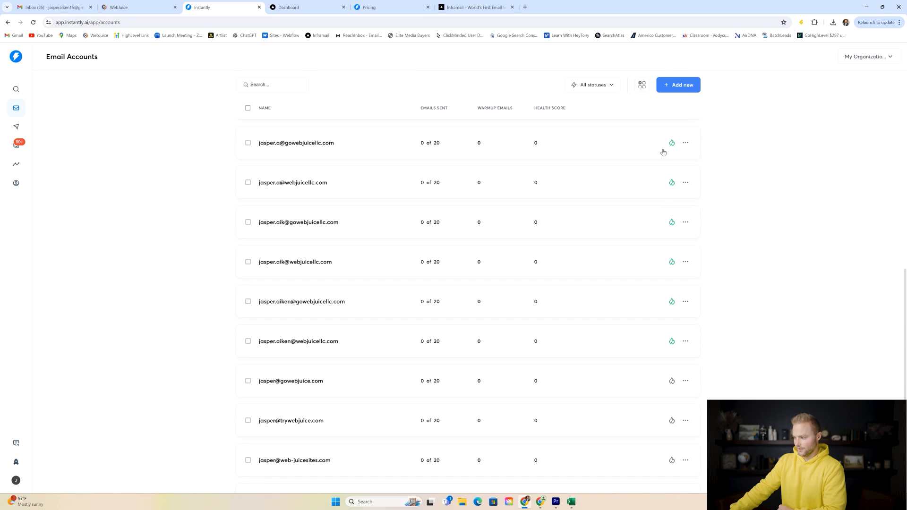
scroll(668, 250, up, 5)
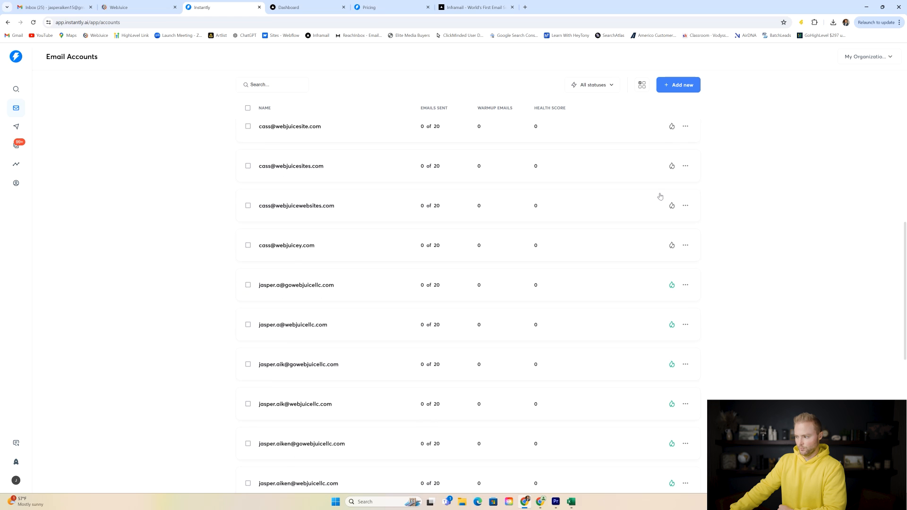
scroll(616, 185, down, 3)
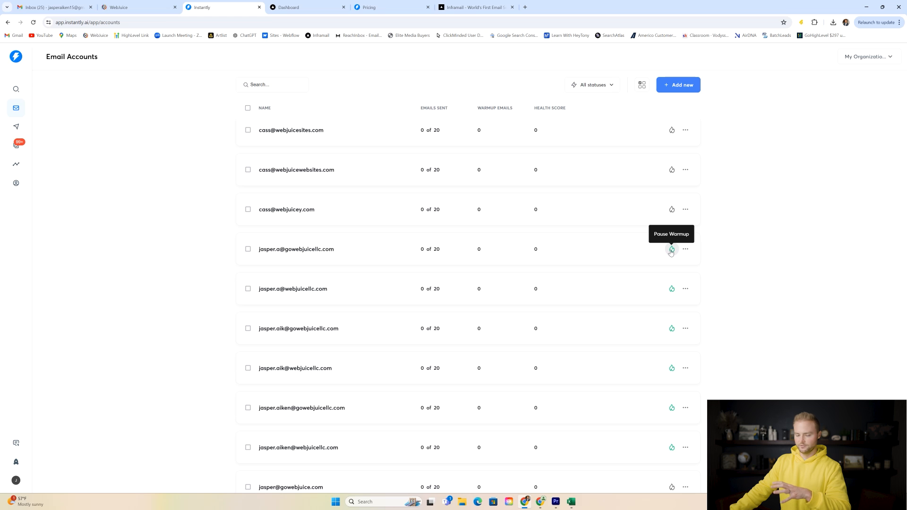
scroll(682, 222, up, 2)
scroll(671, 228, down, 2)
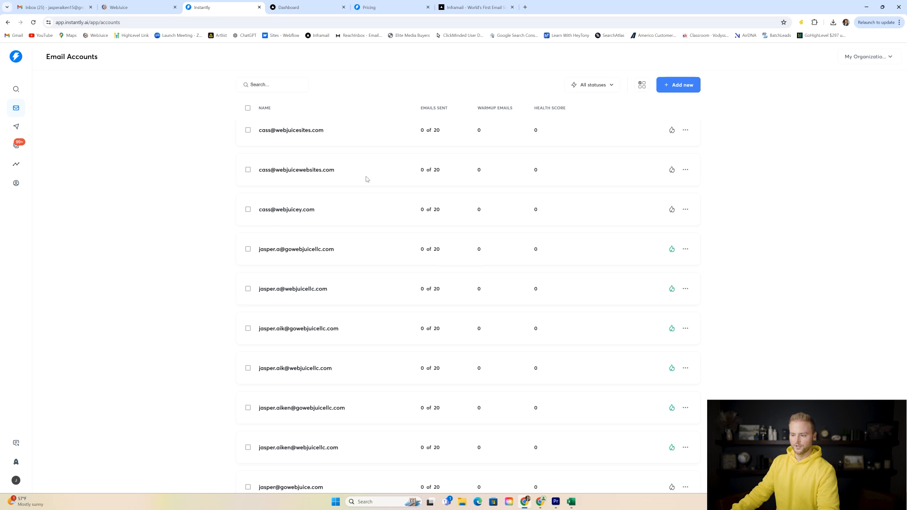
scroll(370, 148, up, 10)
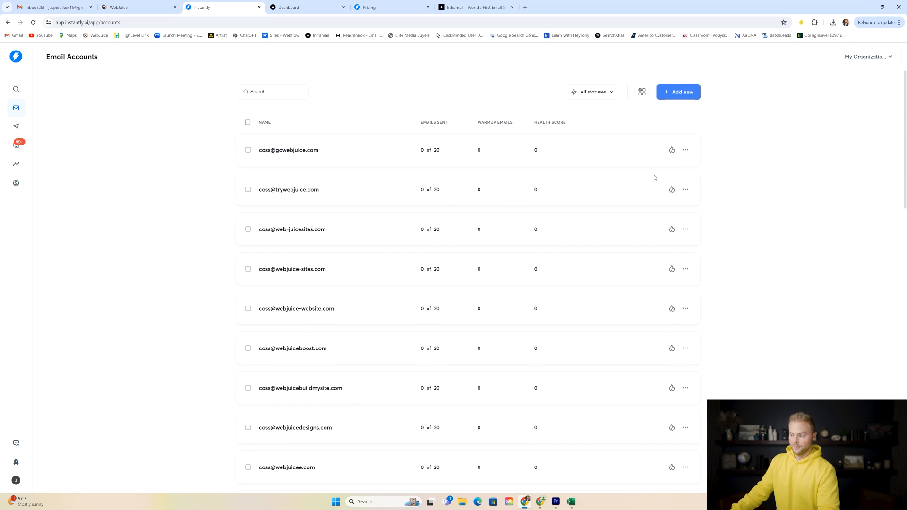
- From the Campaigns list, create a new campaign named 'Website campaign'
click(18, 127)
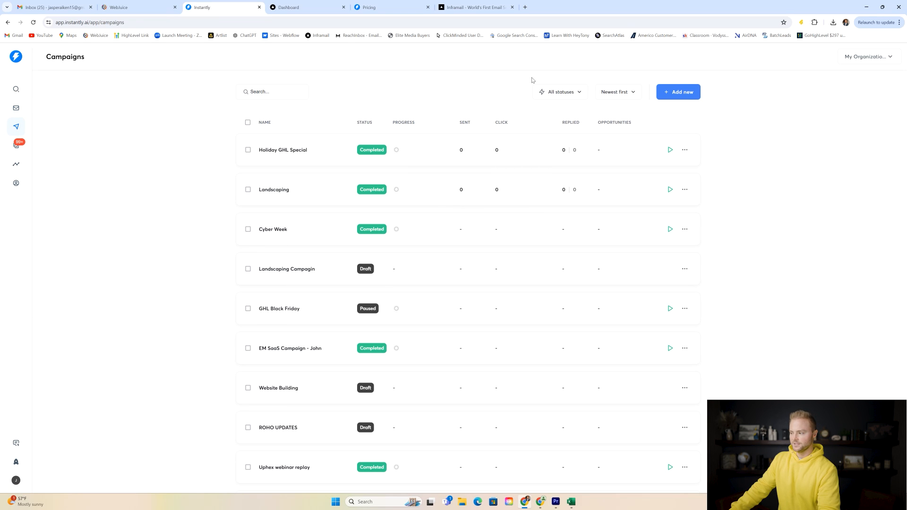
click(685, 93)
triple_click(443, 206)
text(Websitge)
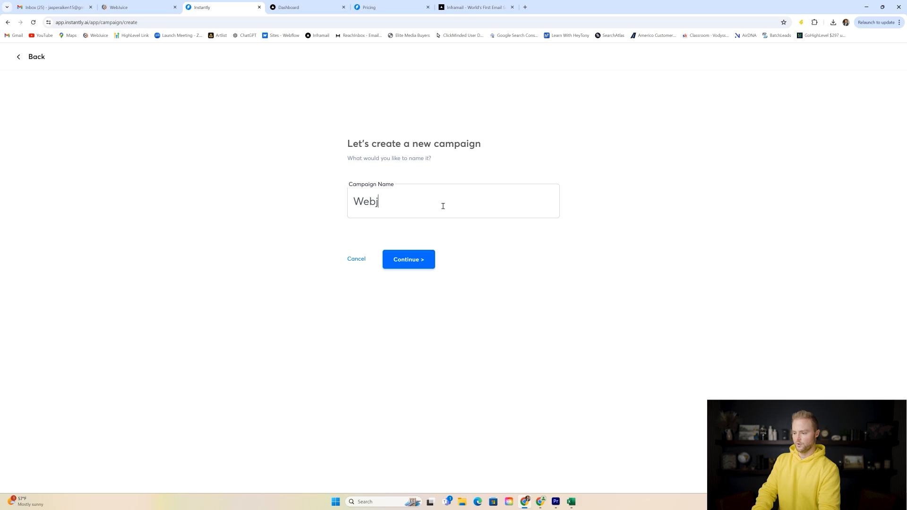
key(BackSpace)
key(BackSpace)
key(BackSpace)
text(e )
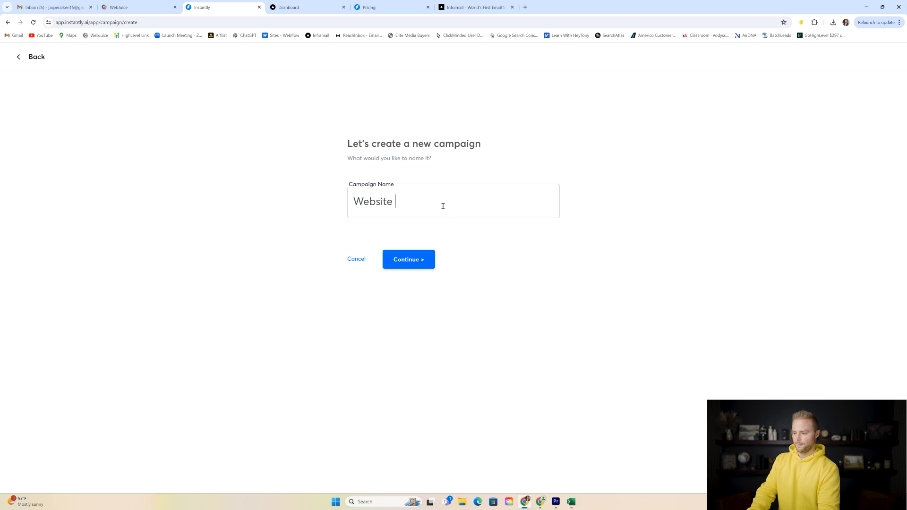
text(capm)
key(BackSpace)
key(BackSpace)
text(mpaign)
click(419, 261)
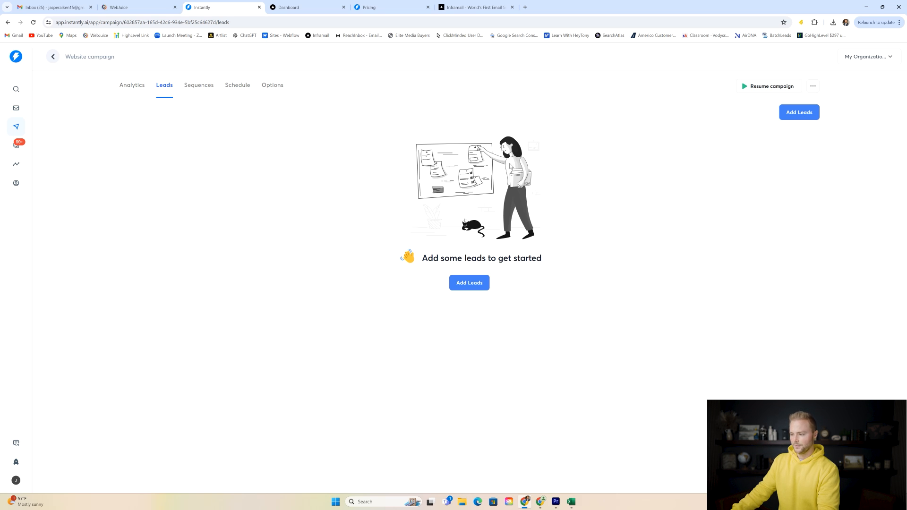
- Open Add Leads and inspect the warning that 92,407 of 25,000 leads are uploaded
click(468, 285)
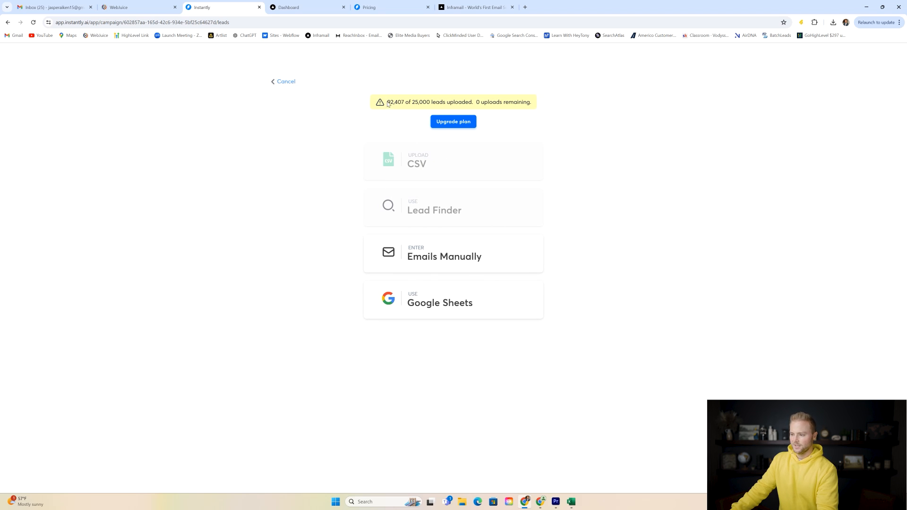
drag(386, 103, 531, 102)
click(539, 104)
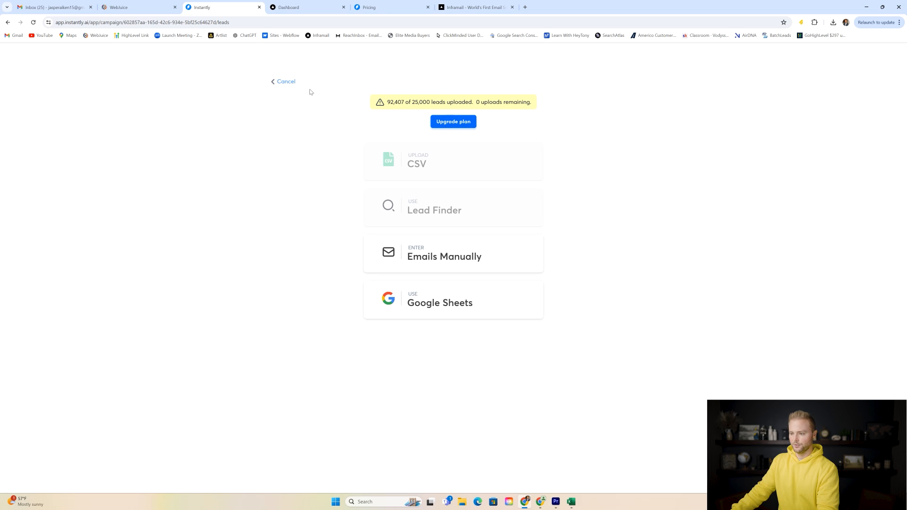
- Cancel adding leads, then go from the Landscaping campaign's leads to its two-step email sequence
click(286, 81)
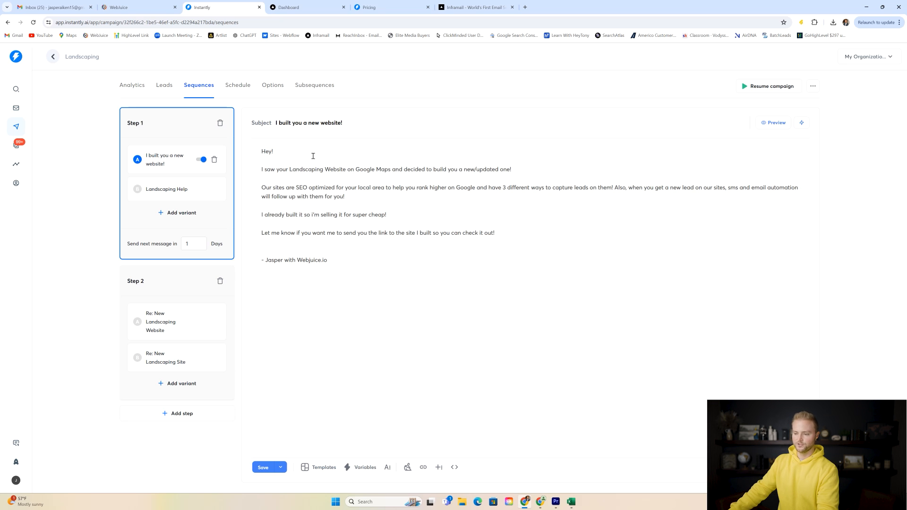
click(164, 87)
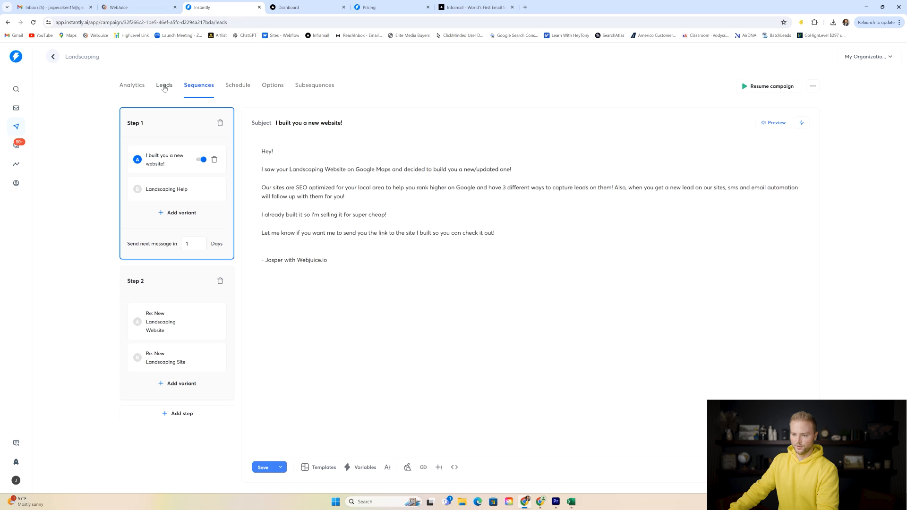
click(195, 86)
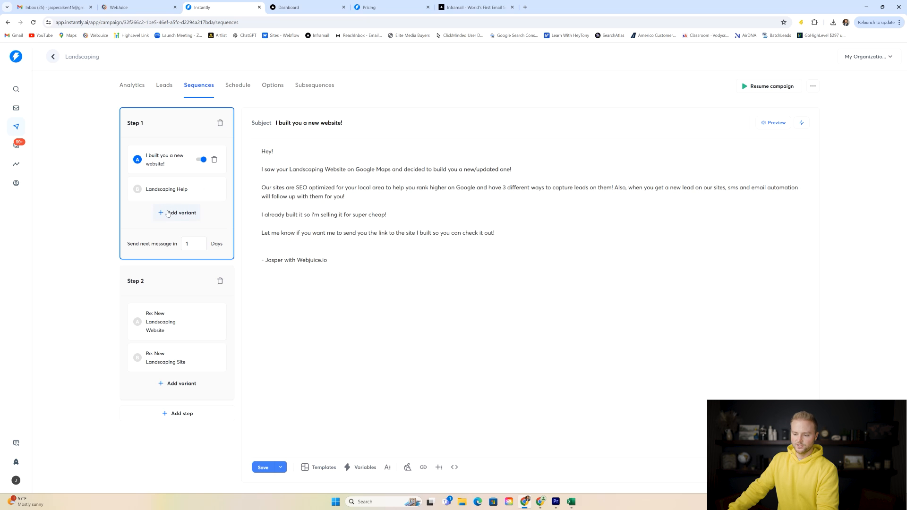
- Compare Step 1's 'Landscaping Help' and first variants, then view Step 2 'Re: New Landscaping Website'
click(173, 189)
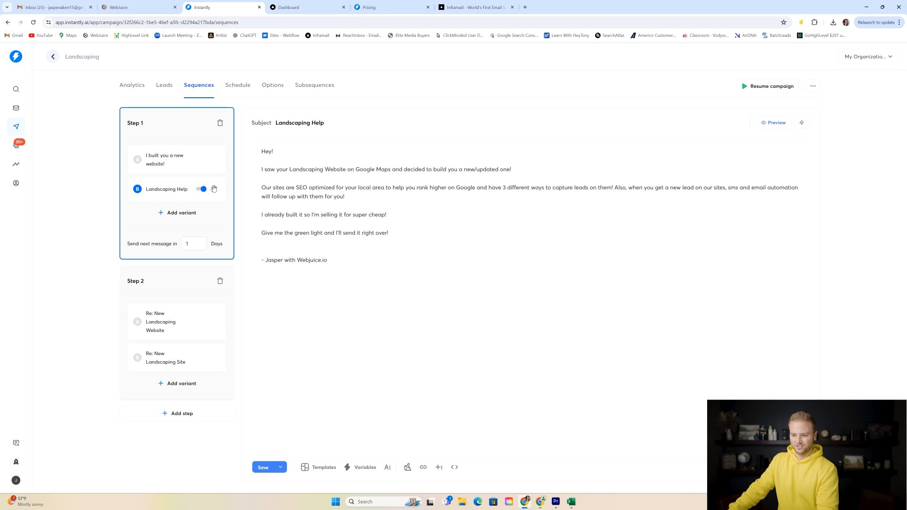
click(168, 160)
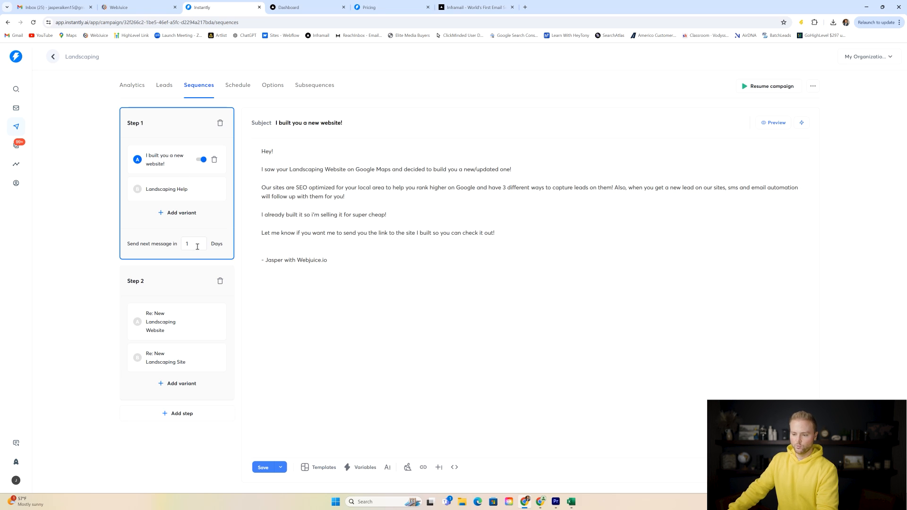
click(162, 285)
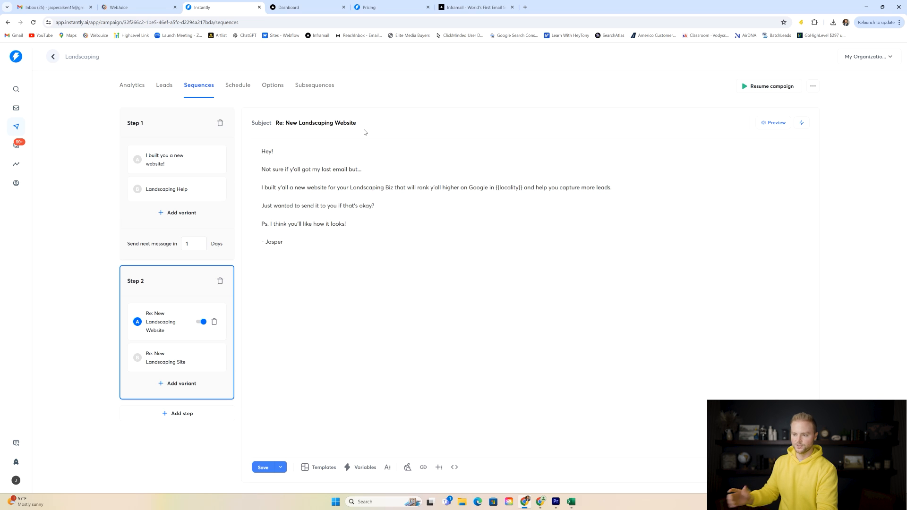
- Check the weekday sending times and days, then view options showing the 900-email daily limit
click(242, 87)
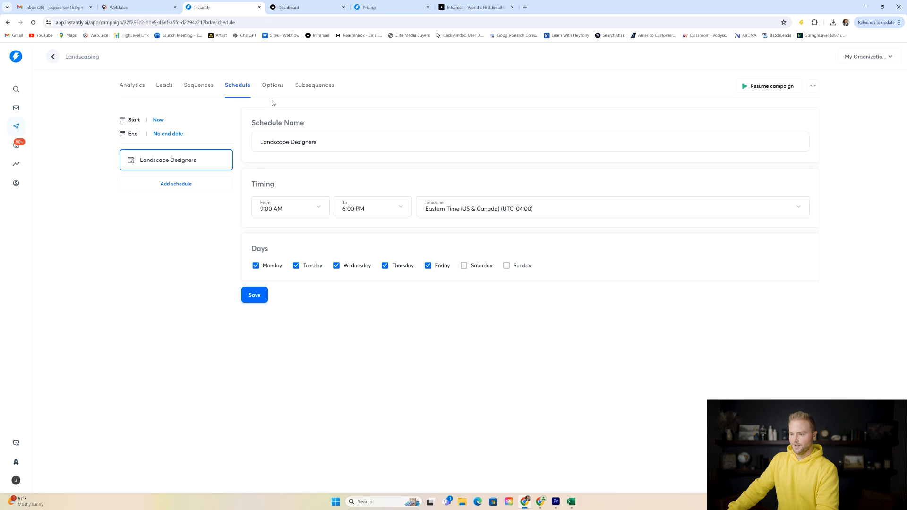
click(273, 85)
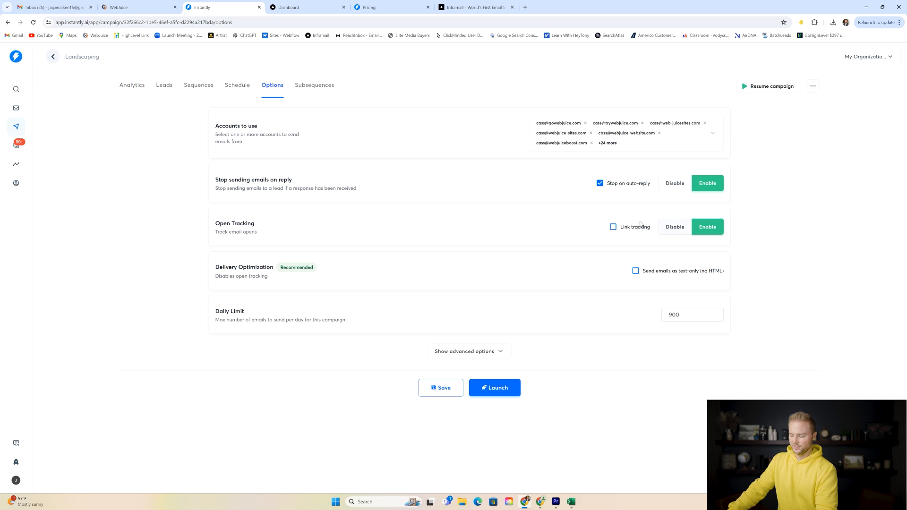
- Disable open tracking, enable text-only sending (no HTML), and review the 30 sending accounts
click(679, 233)
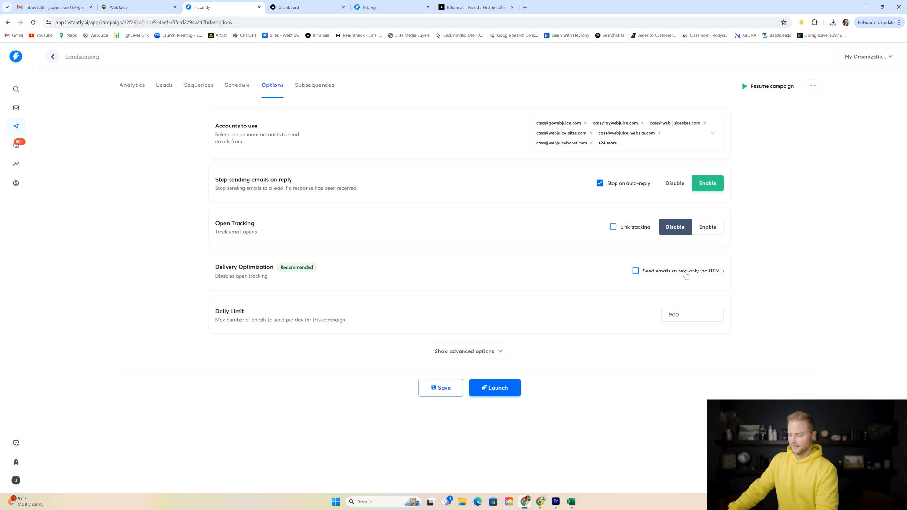
click(635, 271)
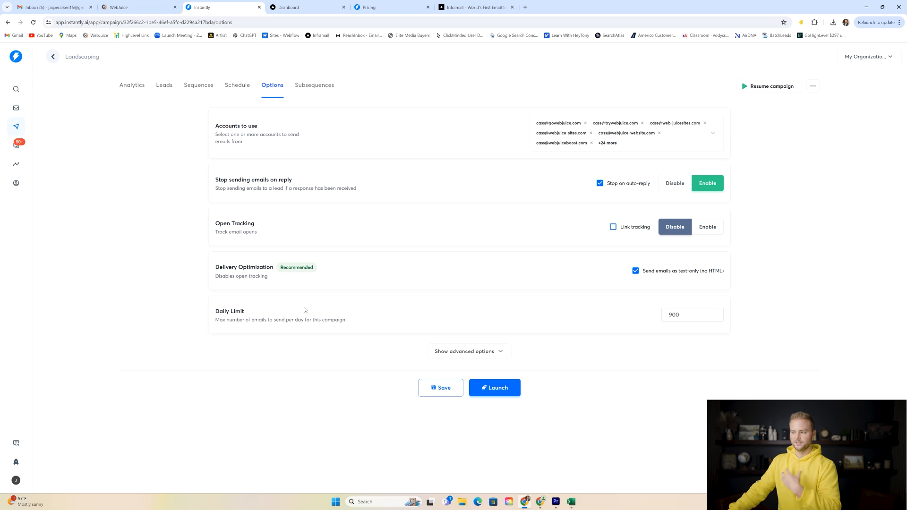
click(686, 149)
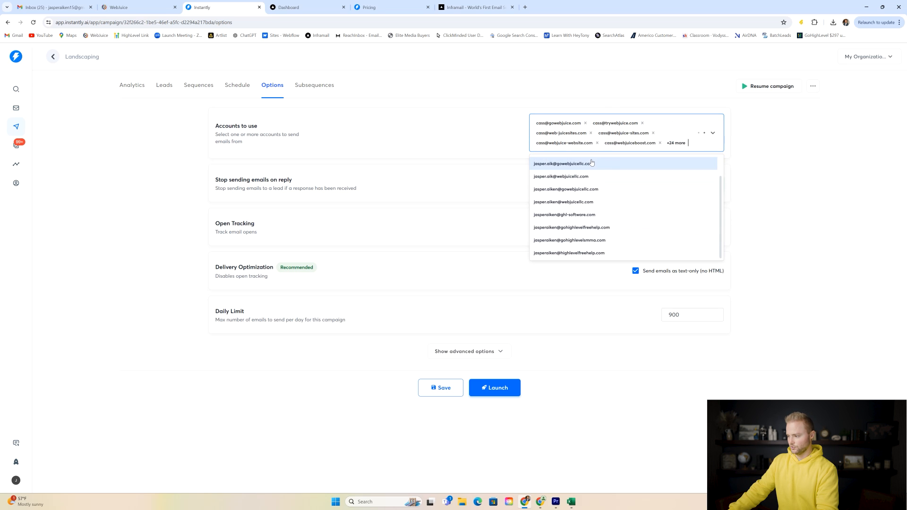
scroll(590, 189, down, 5)
scroll(590, 180, up, 5)
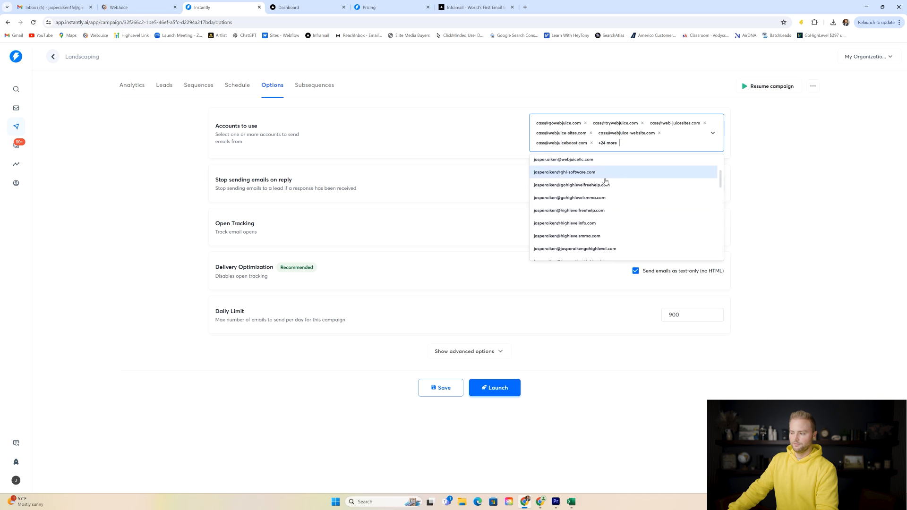
scroll(581, 226, up, 3)
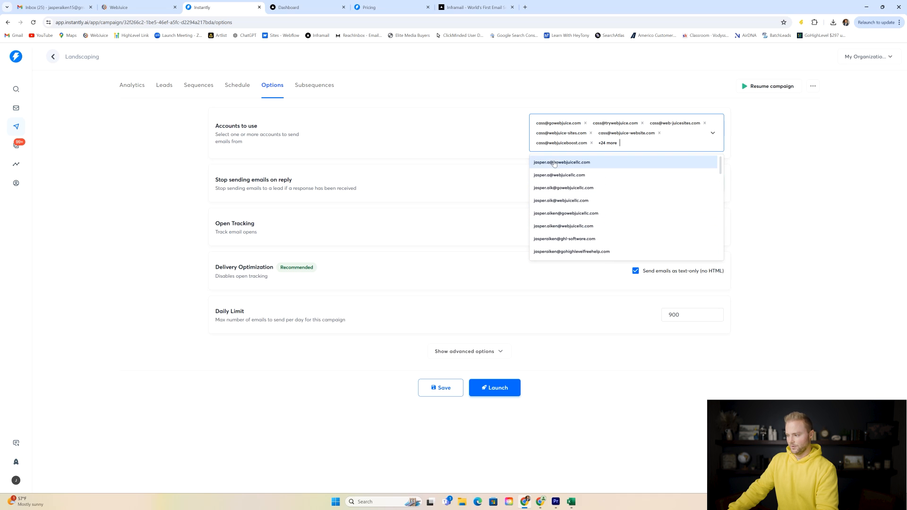
click(787, 161)
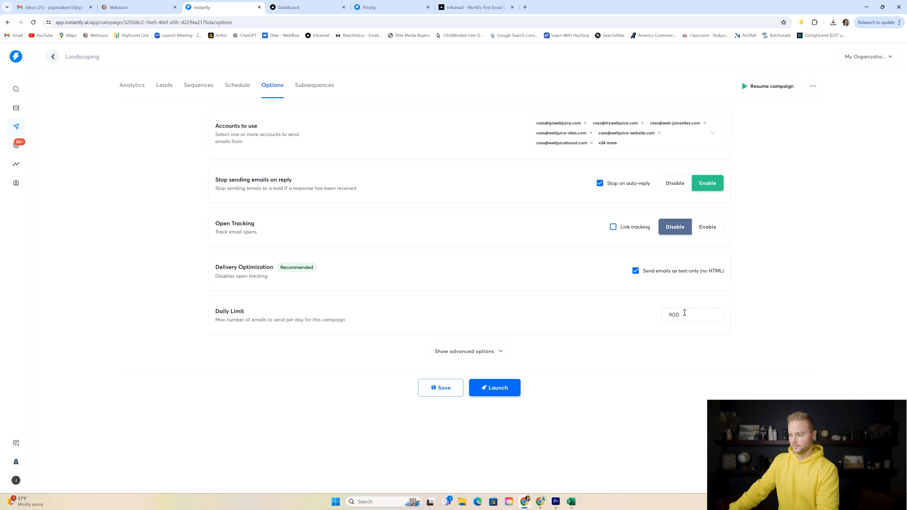
- Replace the Daily Limit value of 900 with 3500 emails per day
click(698, 312)
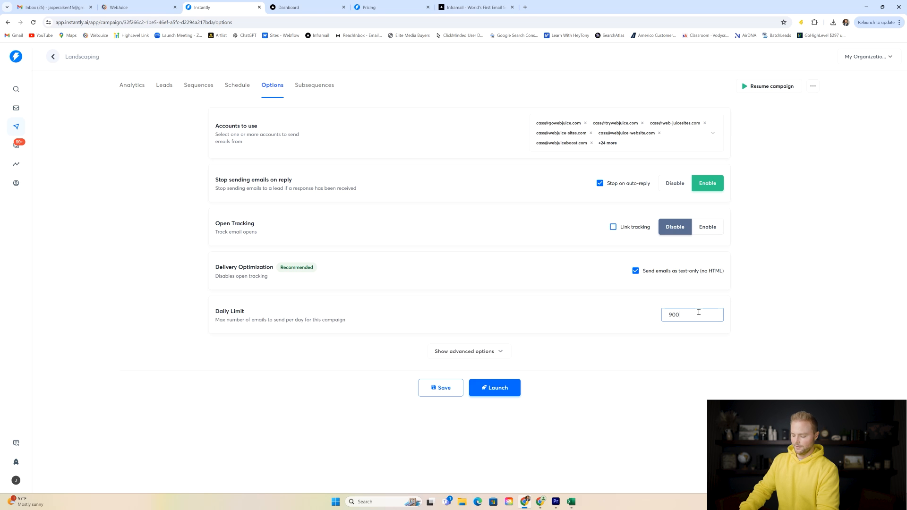
key(BackSpace)
key(BackSpace)
key(BackSpace)
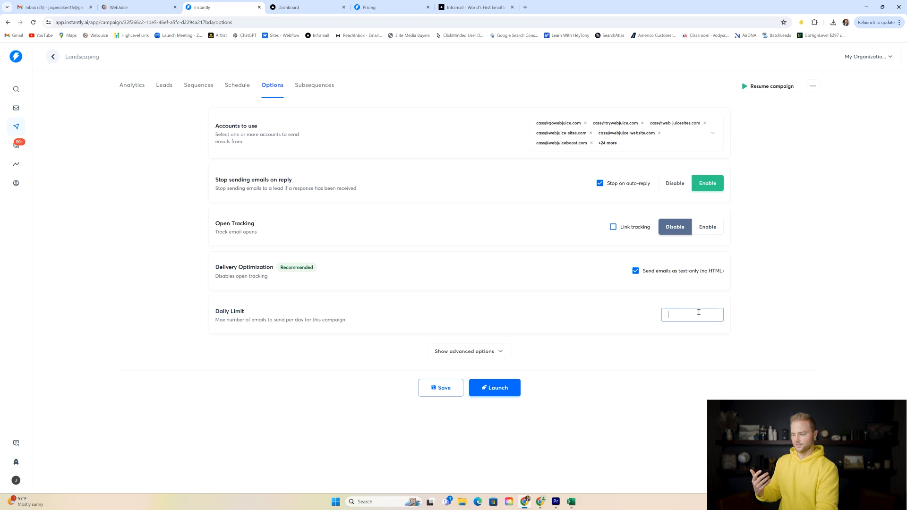
text(3500)
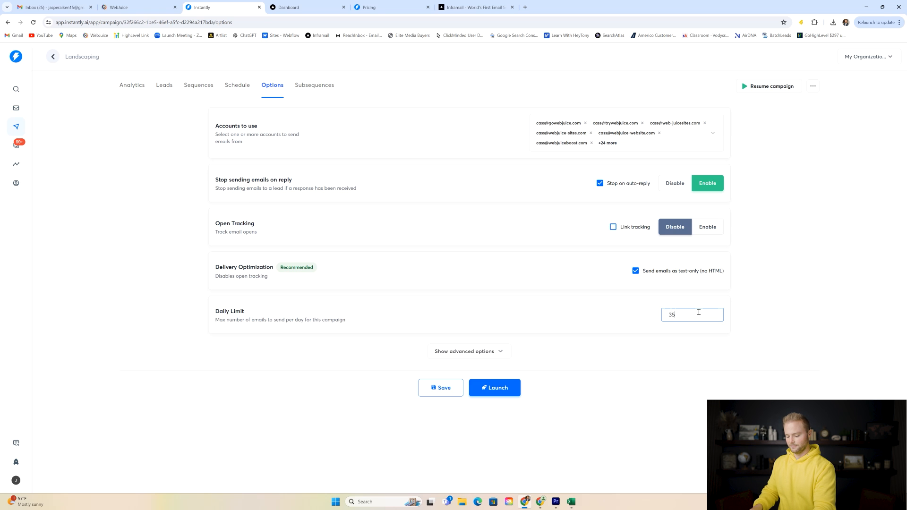
click(699, 298)
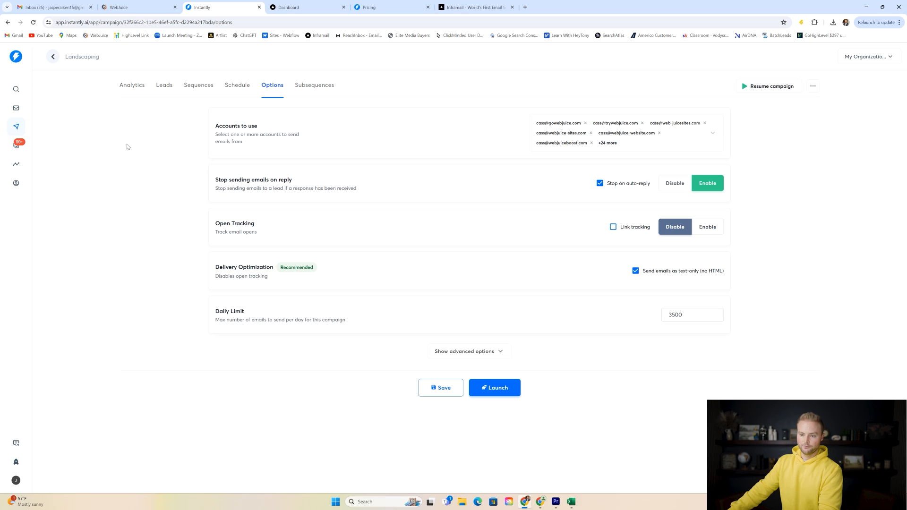
- Open the Unibox, expand All Campaigns, and scroll through the collected replies
click(19, 147)
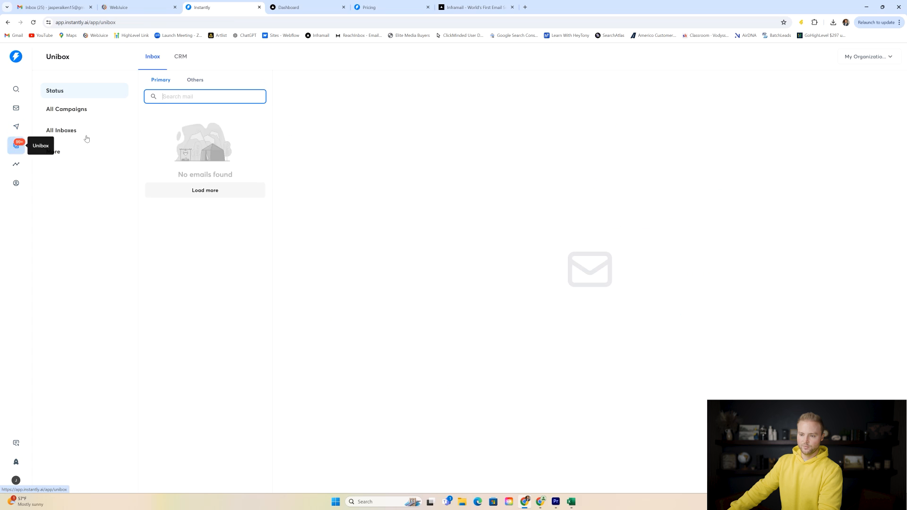
click(94, 116)
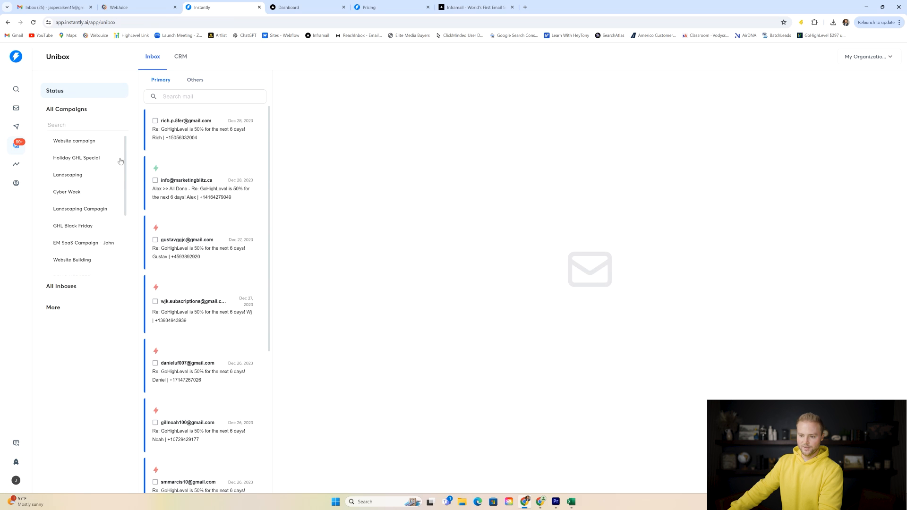
scroll(126, 164, down, 2)
scroll(201, 155, down, 5)
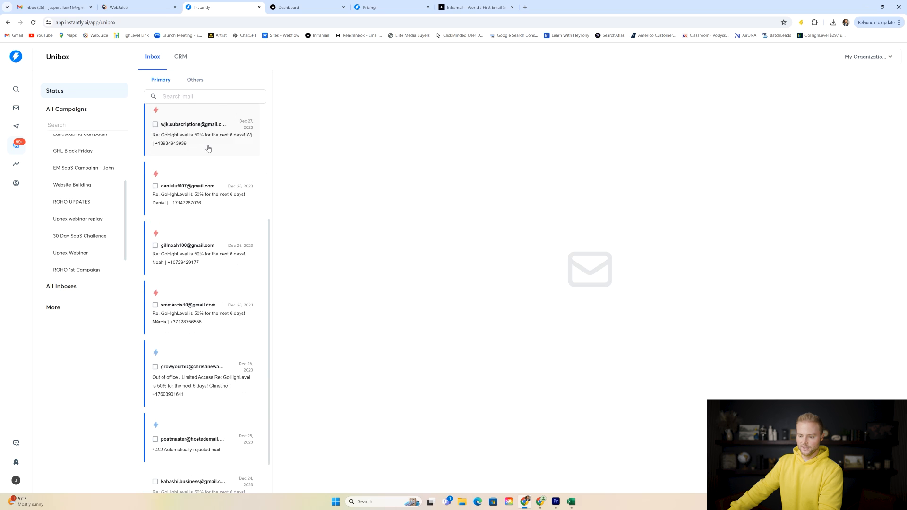
scroll(202, 178, up, 1)
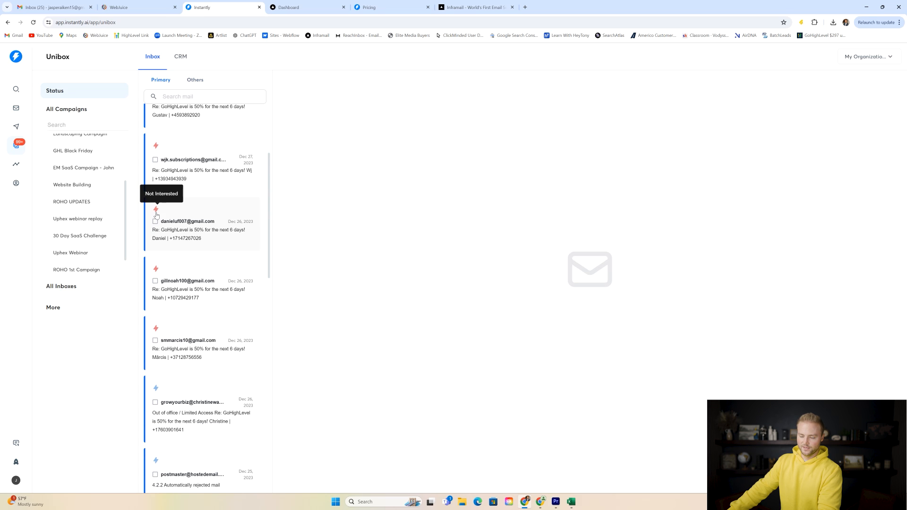
scroll(198, 223, up, 1)
scroll(197, 222, up, 1)
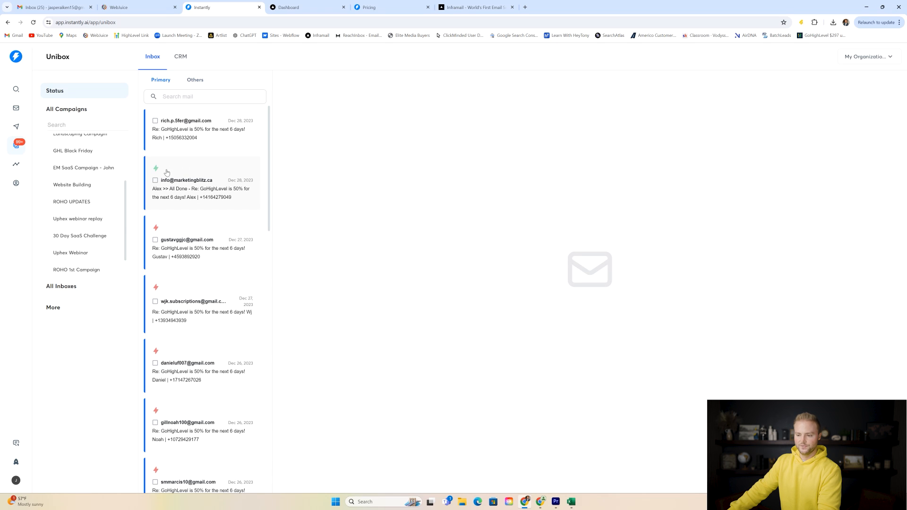
scroll(214, 182, down, 5)
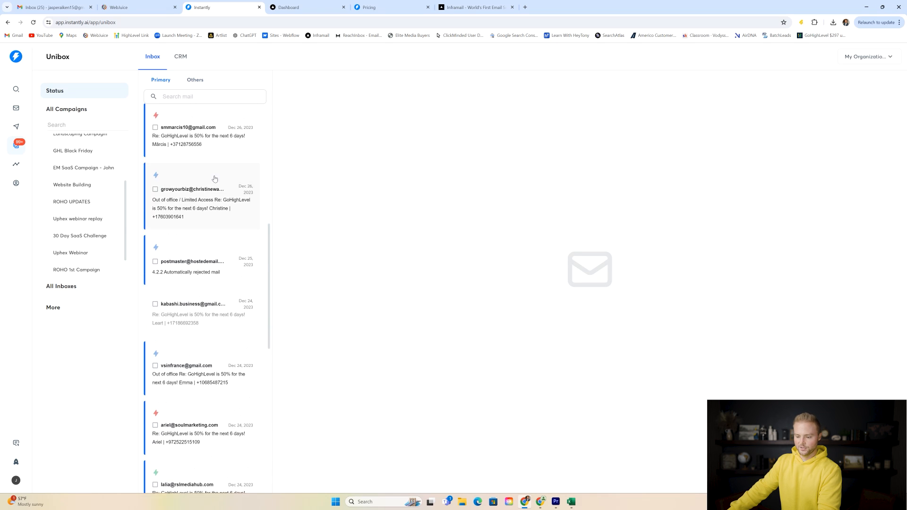
scroll(215, 182, up, 6)
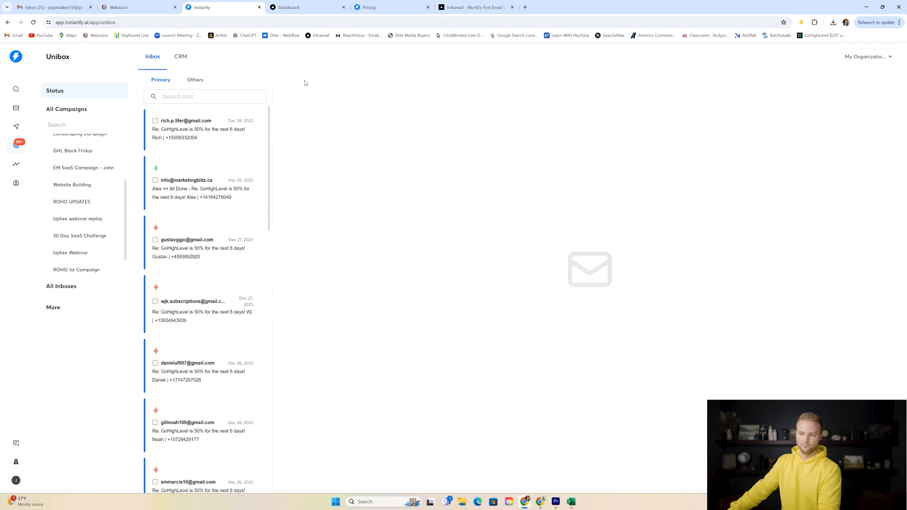